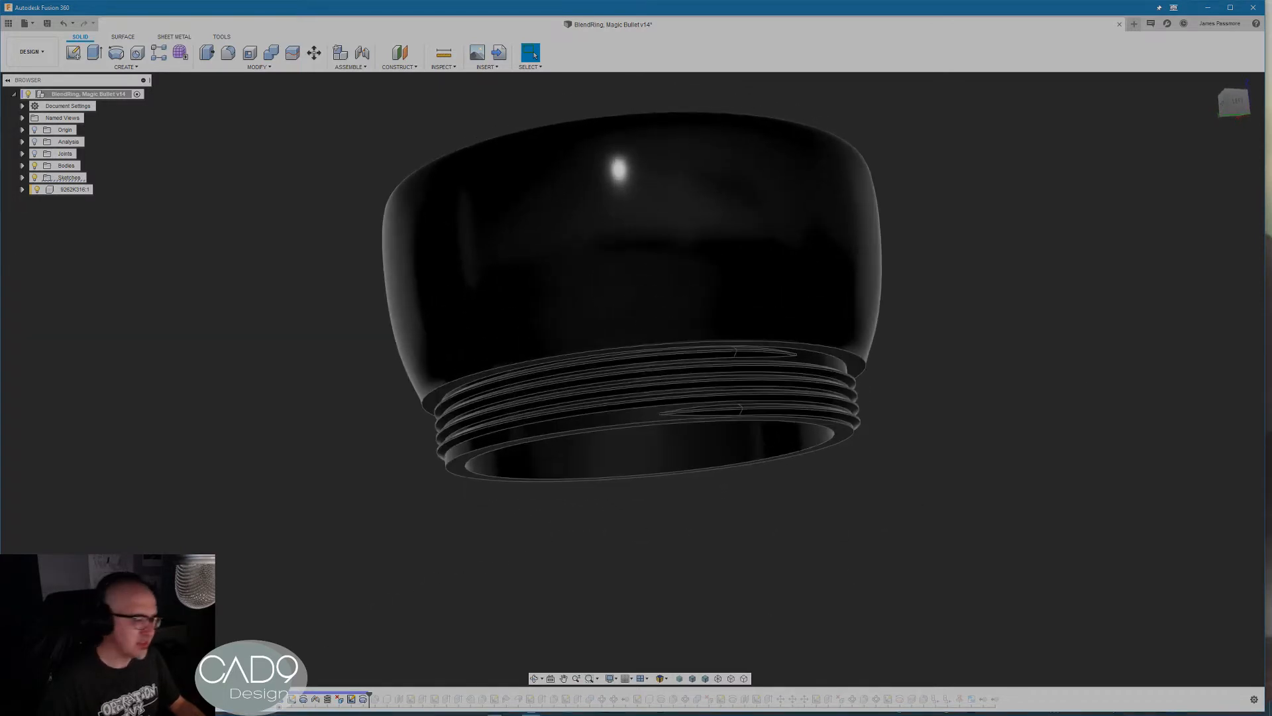
Select the external thread face to locate its feature, and roll the model history back to the Thread feature
{"action": "left_click", "coordinate": [363, 699]}
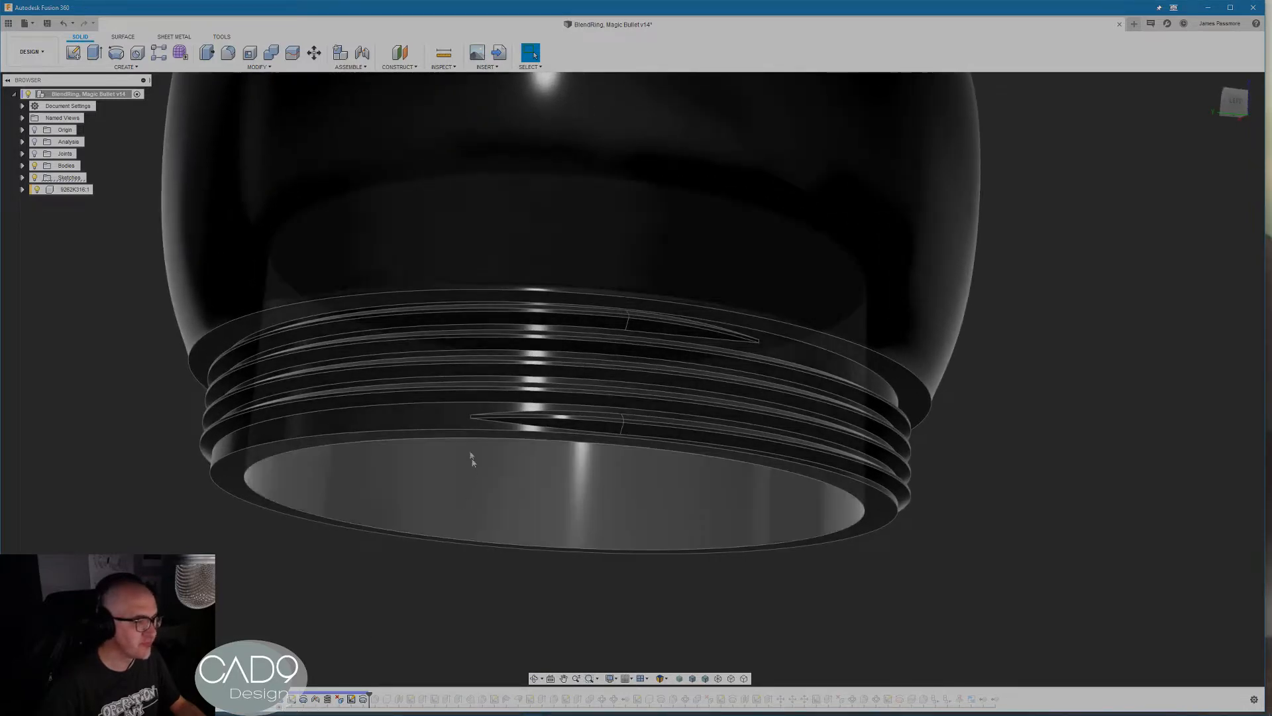
{"action": "left_click", "coordinate": [438, 404]}
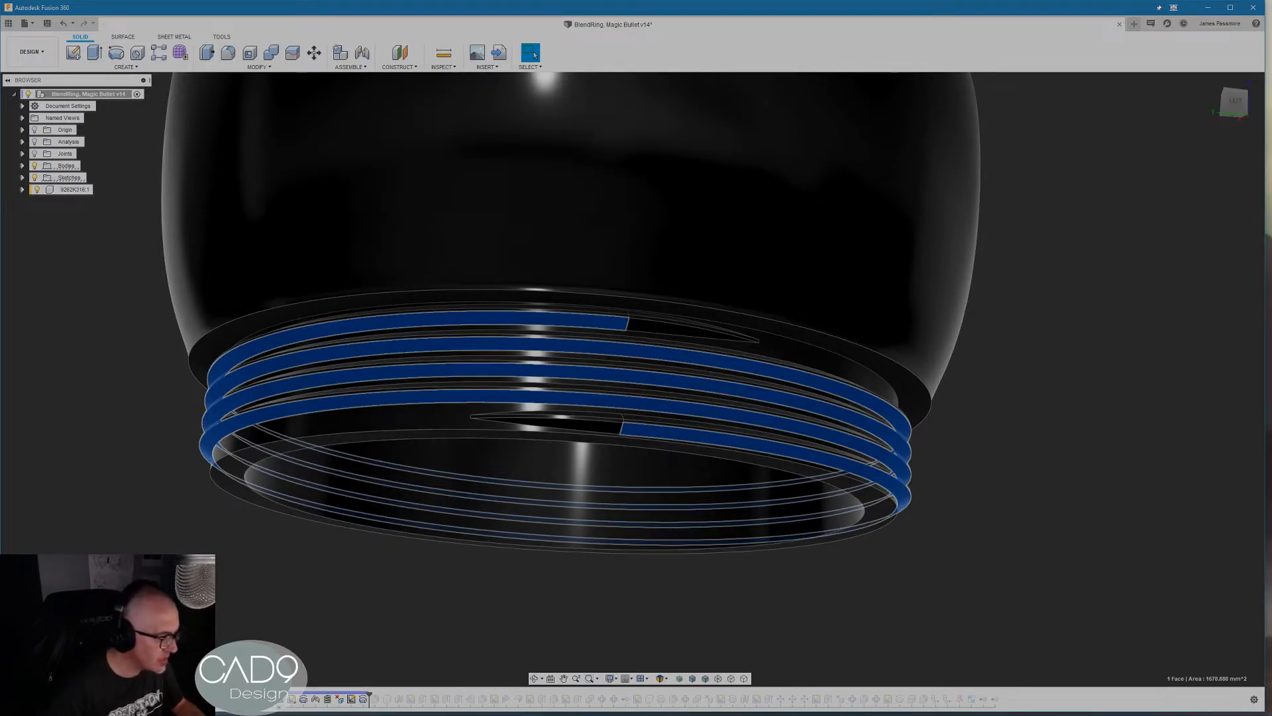
{"action": "right_click", "coordinate": [147, 699]}
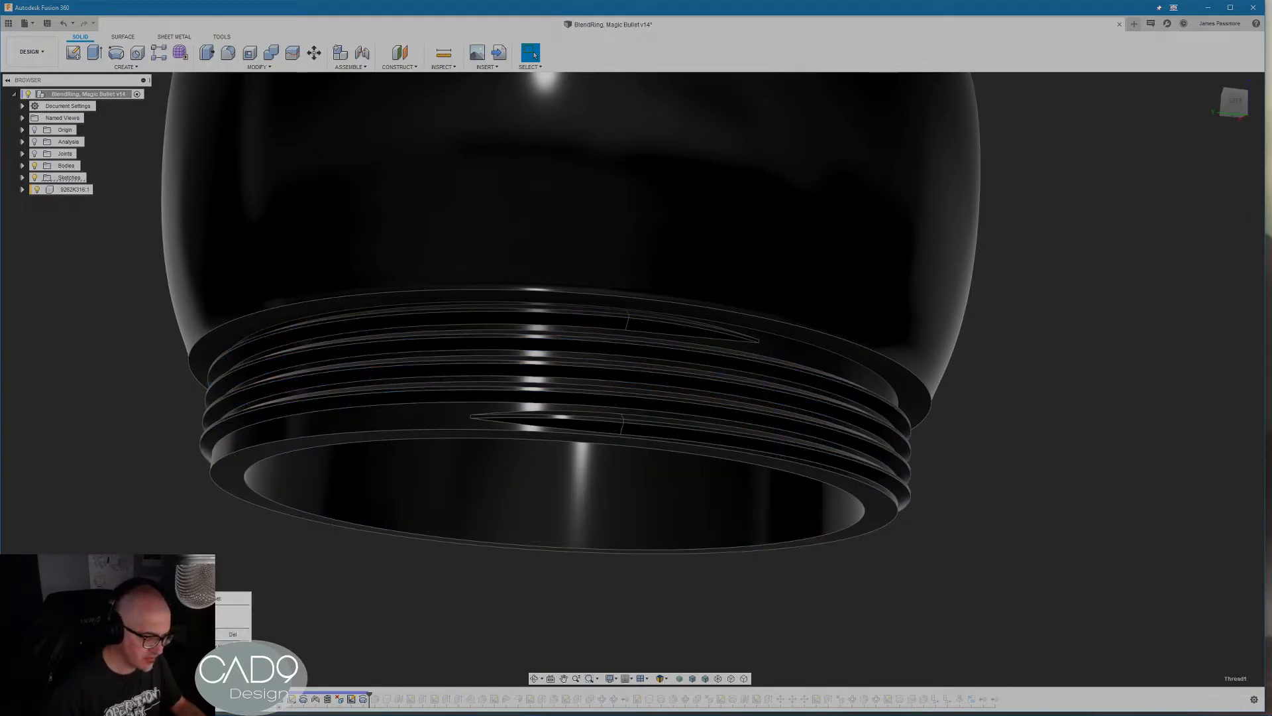
{"action": "left_click", "coordinate": [232, 634]}
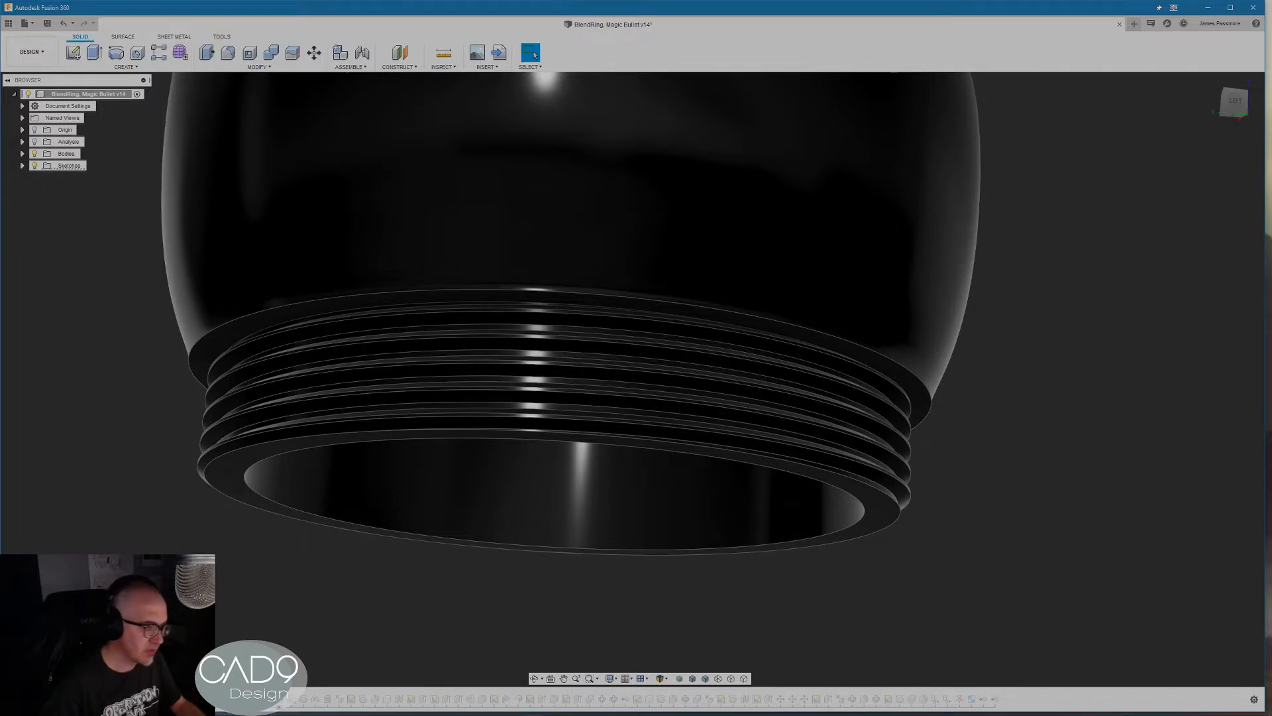
Examine the bottom of the external thread closely, including its profile sketch and the tapered cut at the thread end
{"action": "middle_click_drag", "start_coordinate": [389, 440], "coordinate": [391, 511], "text": "shift"}
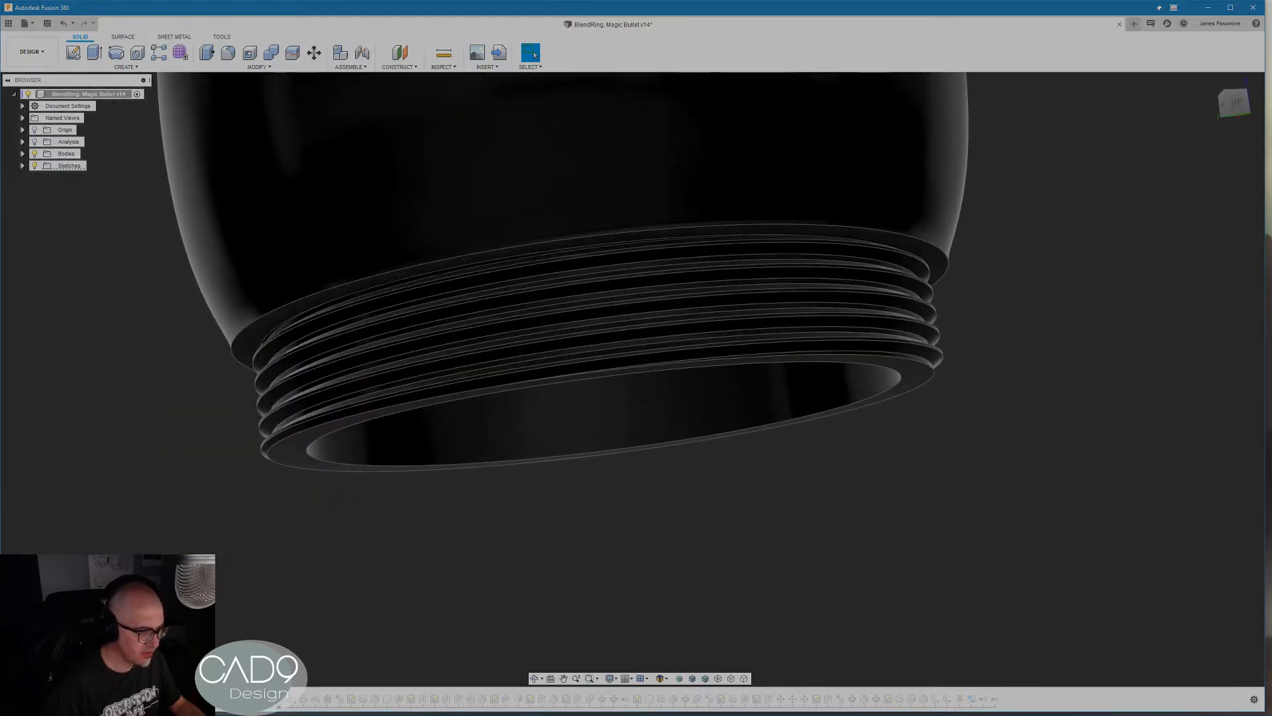
{"action": "scroll", "coordinate": [755, 533], "scroll_direction": "up", "scroll_amount": 10}
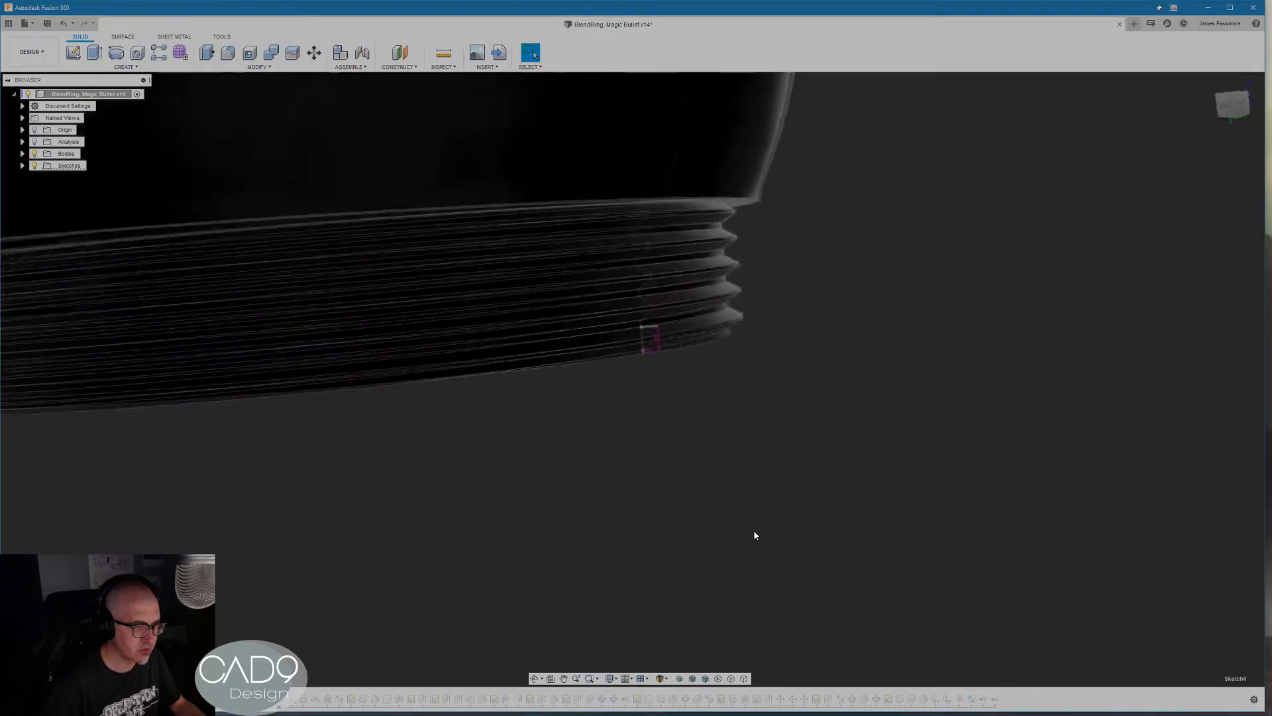
{"action": "scroll", "coordinate": [749, 531], "scroll_direction": "up", "scroll_amount": 3}
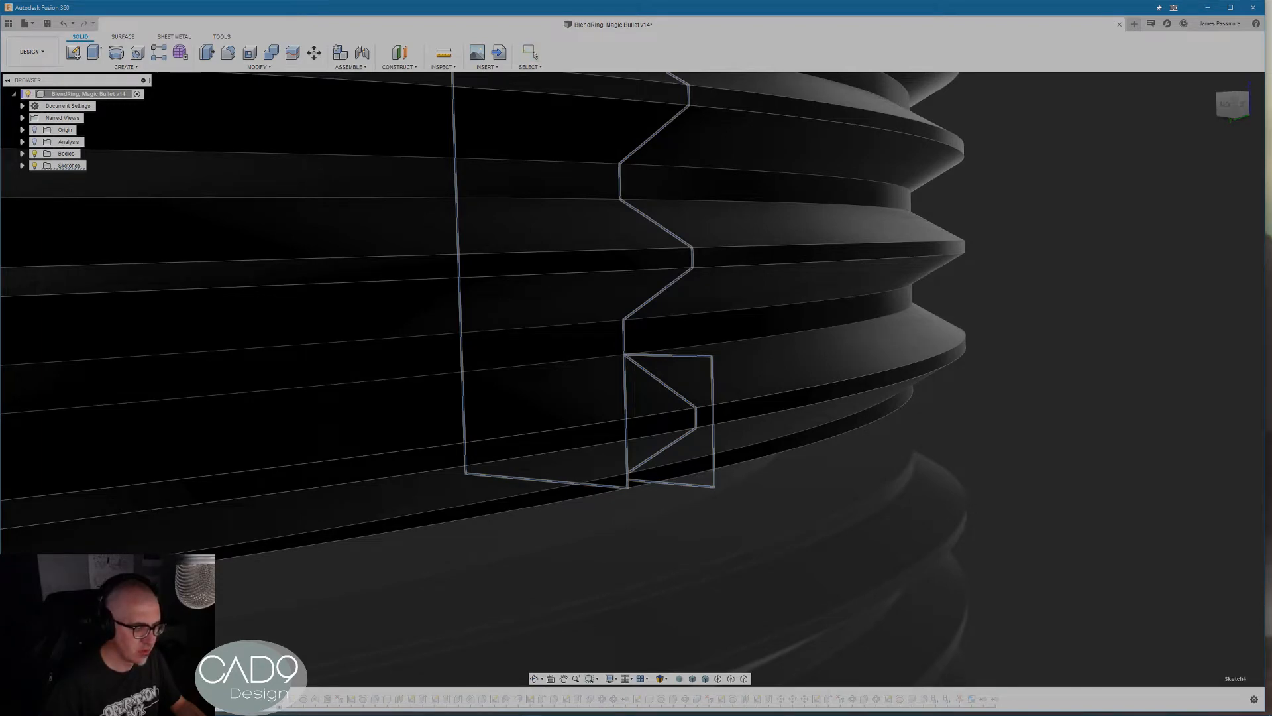
{"action": "mouse_move", "coordinate": [568, 539]}
{"action": "middle_mouse_down", "text": "shift"}
{"action": "mouse_move", "coordinate": [667, 531]}
{"action": "mouse_move", "coordinate": [631, 460]}
{"action": "mouse_move", "coordinate": [417, 431]}
{"action": "mouse_move", "coordinate": [435, 443]}
{"action": "middle_mouse_up", "text": "shift"}
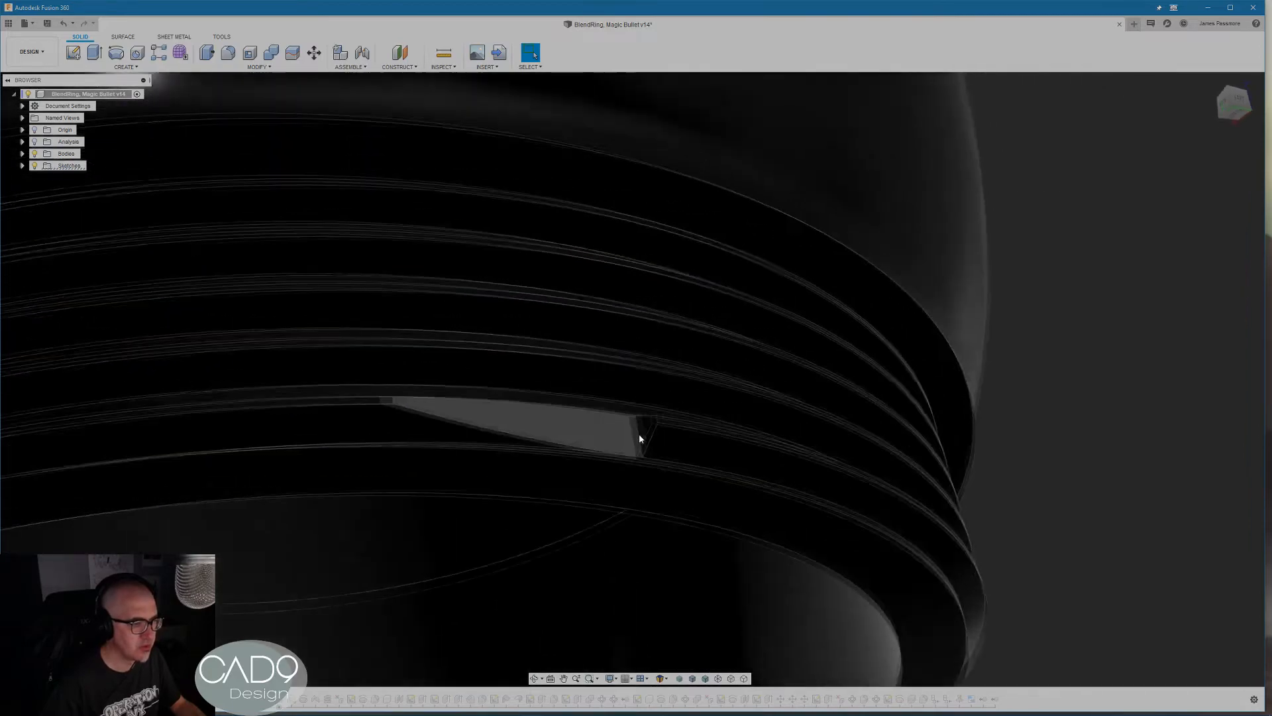
{"action": "scroll", "coordinate": [563, 506], "scroll_direction": "up", "scroll_amount": 10}
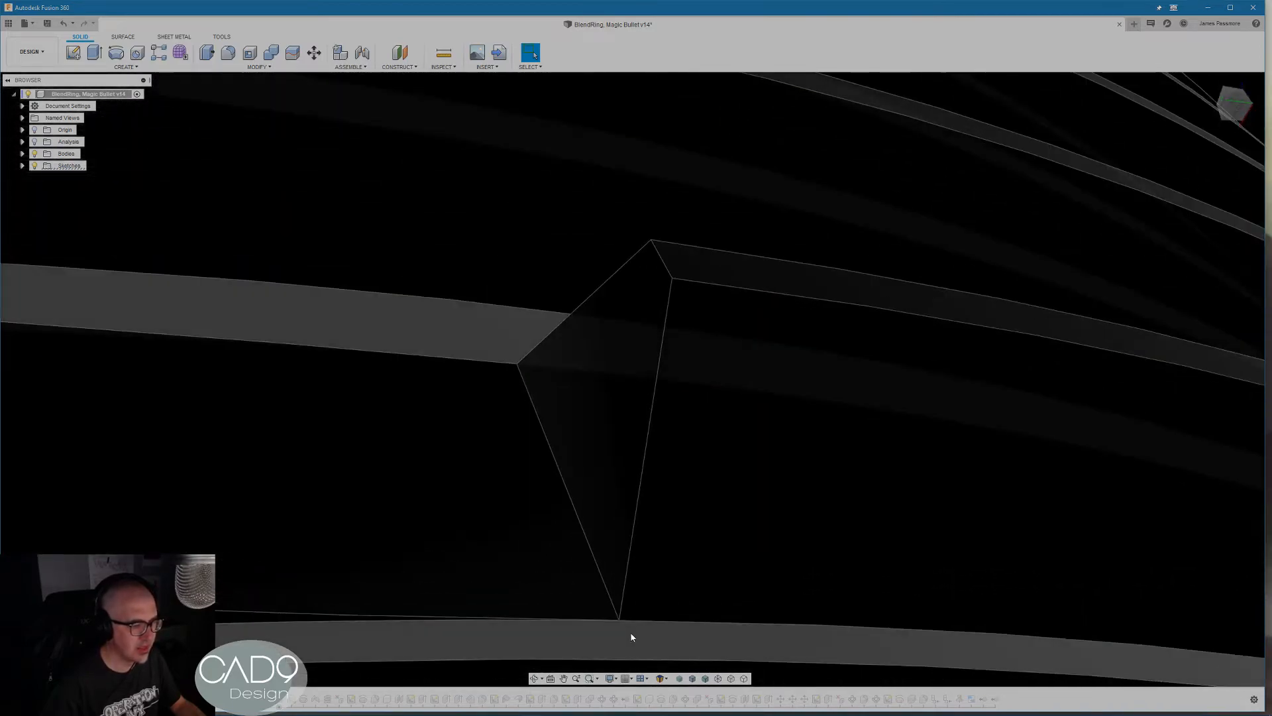
{"action": "scroll", "coordinate": [632, 637], "scroll_direction": "down", "scroll_amount": 10}
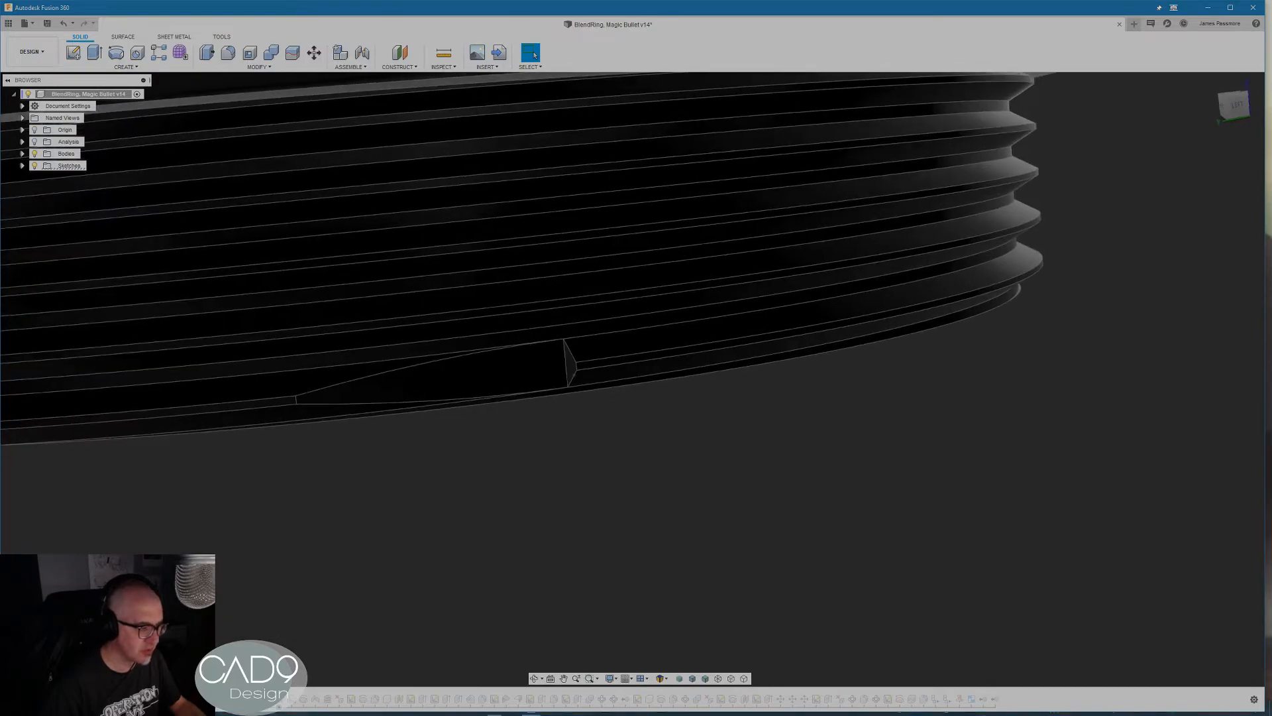
{"action": "middle_click_drag", "start_coordinate": [945, 593], "coordinate": [842, 613], "text": "shift"}
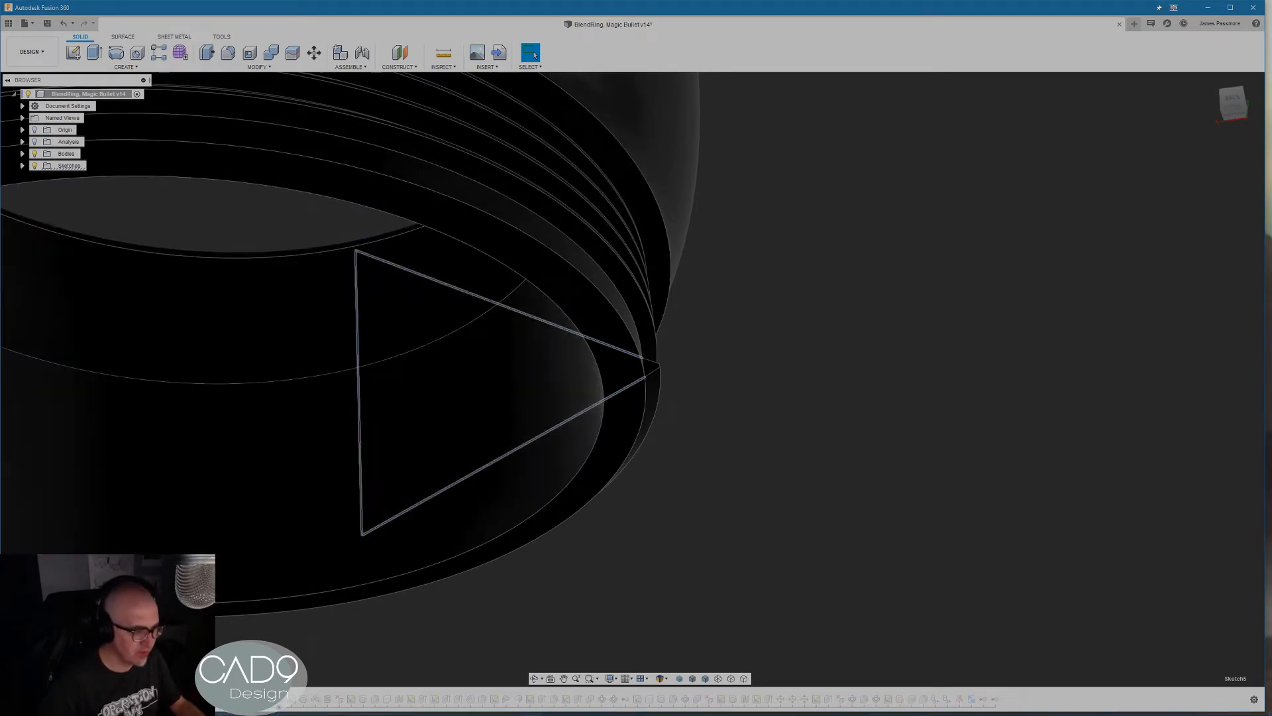
Open the thread-end profile sketch for editing, review its 25.00 dimension, and finish the sketch
{"action": "right_click", "coordinate": [218, 699]}
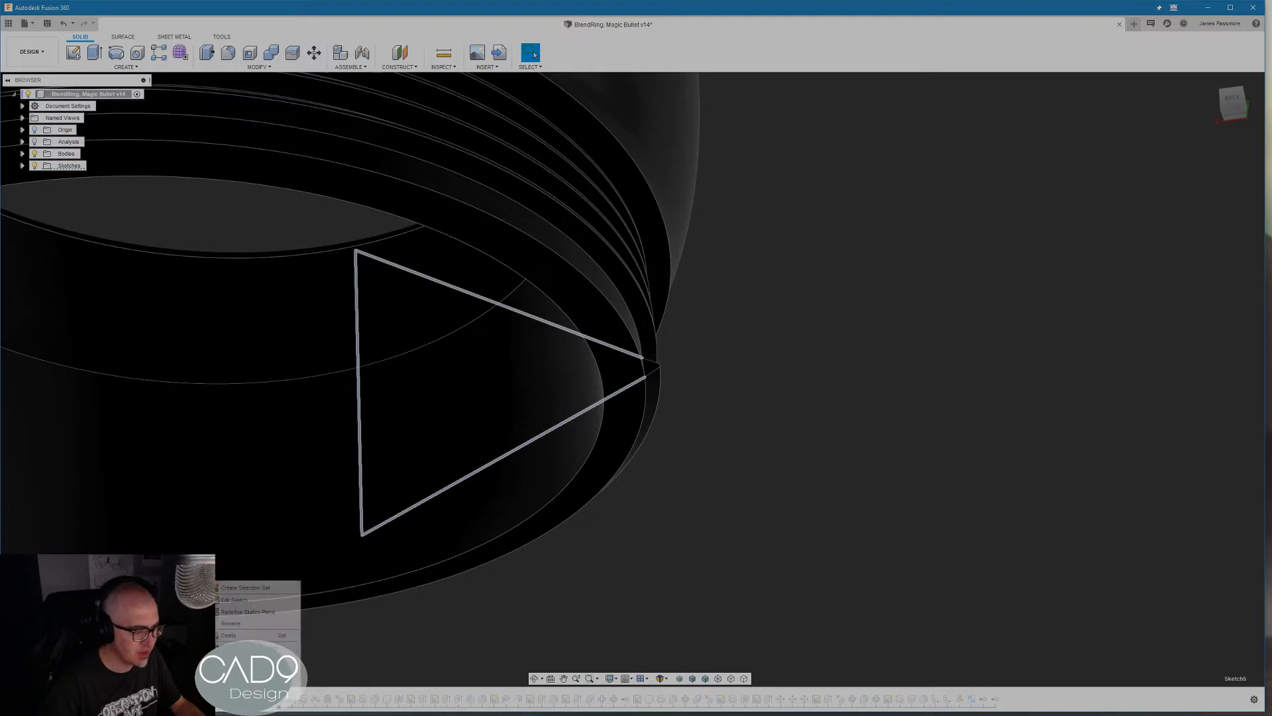
{"action": "left_click", "coordinate": [235, 600]}
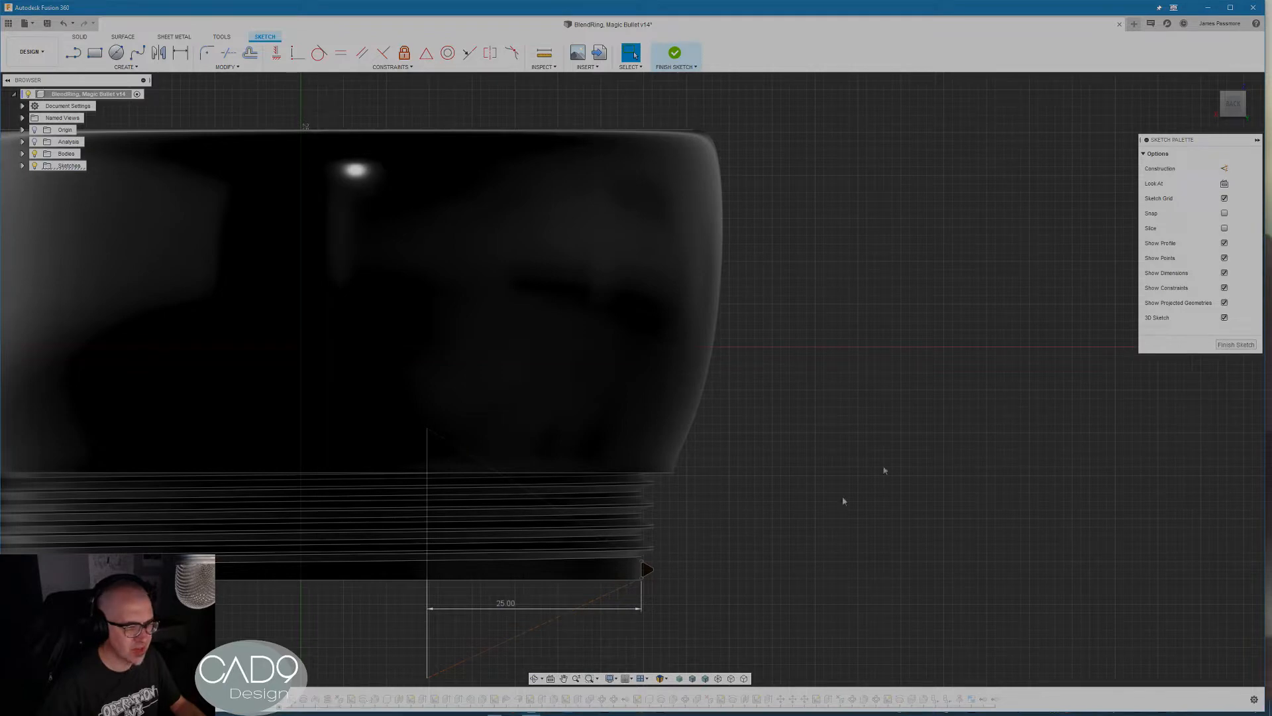
{"action": "key", "text": "s"}
{"action": "left_click", "coordinate": [815, 582]}
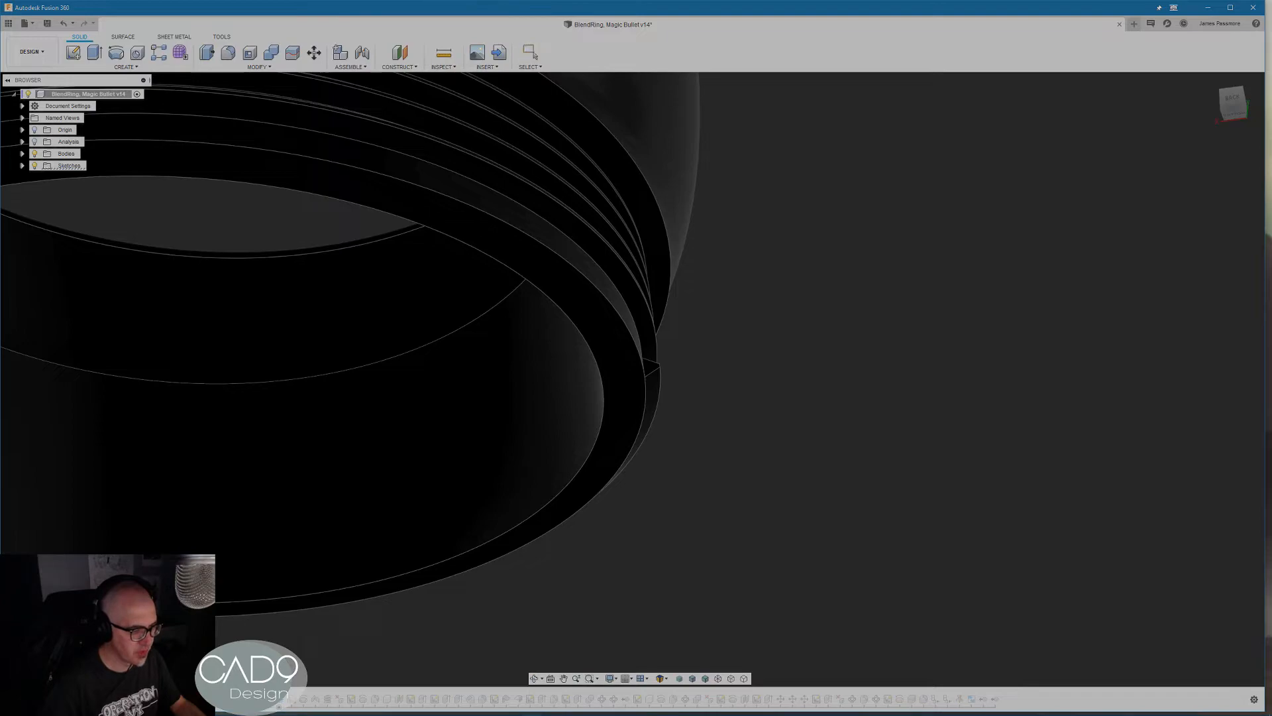
Examine both blunt ends of the external thread and roll the history forward to include the lower thread's tapered end
{"action": "mouse_move", "coordinate": [638, 272]}
{"action": "middle_mouse_down", "text": "shift"}
{"action": "mouse_move", "coordinate": [480, 281]}
{"action": "mouse_move", "coordinate": [317, 594]}
{"action": "mouse_move", "coordinate": [266, 504]}
{"action": "middle_mouse_up", "text": "shift"}
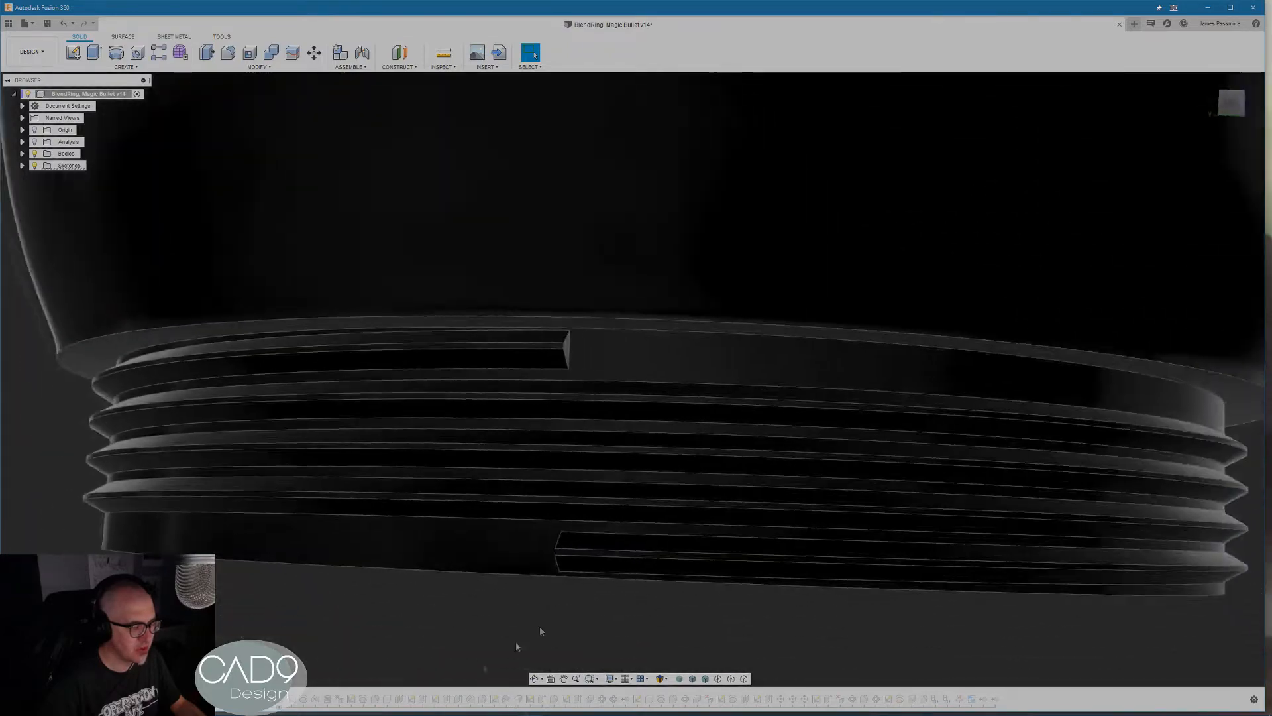
{"action": "middle_click_drag", "start_coordinate": [539, 625], "coordinate": [570, 616], "text": "shift"}
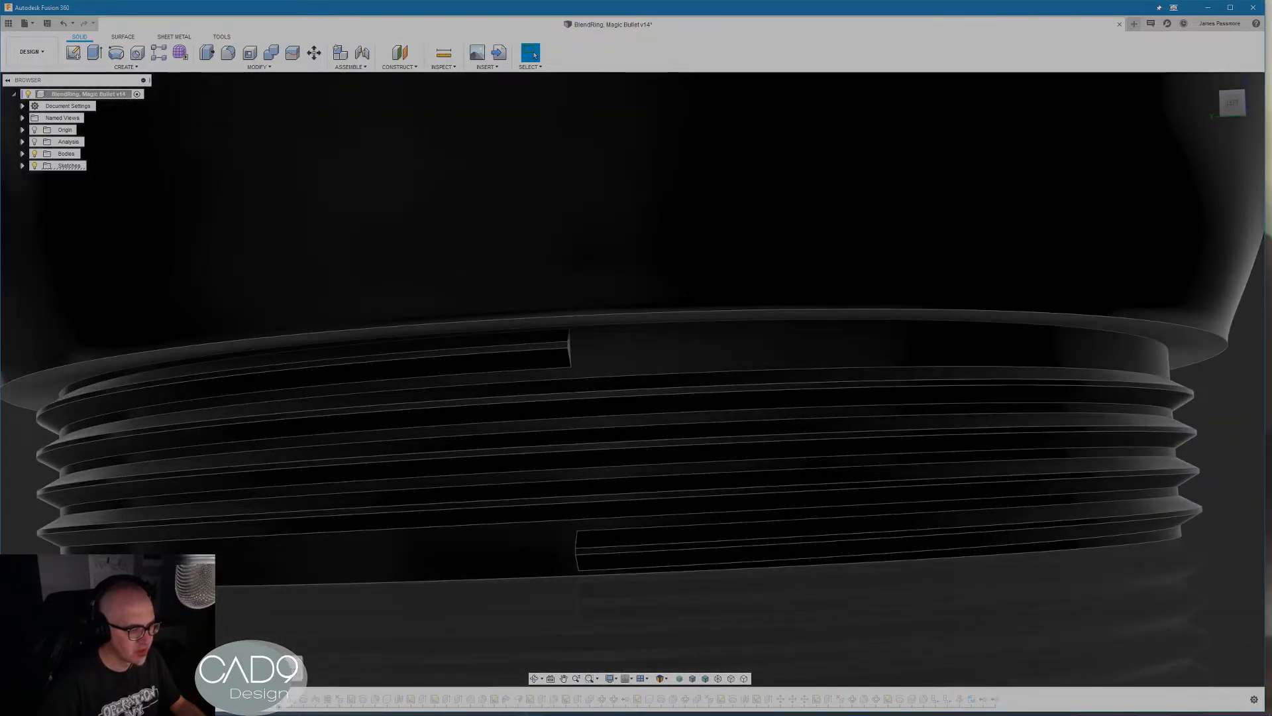
{"action": "middle_click_drag", "start_coordinate": [298, 707], "coordinate": [269, 715], "text": "shift"}
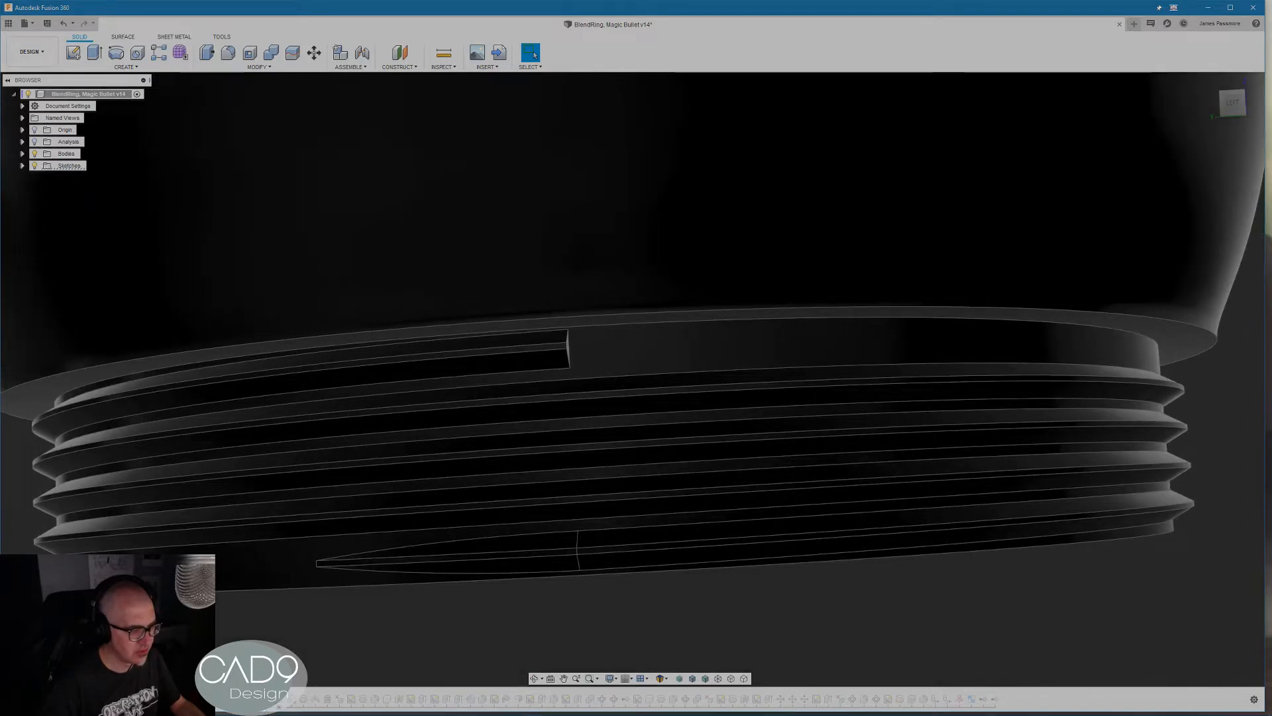
Open the lower thread-end revolve for editing, inspect its profile, axis and 34.0 deg angle from several sides, and accept it as is
{"action": "right_click", "coordinate": [258, 701]}
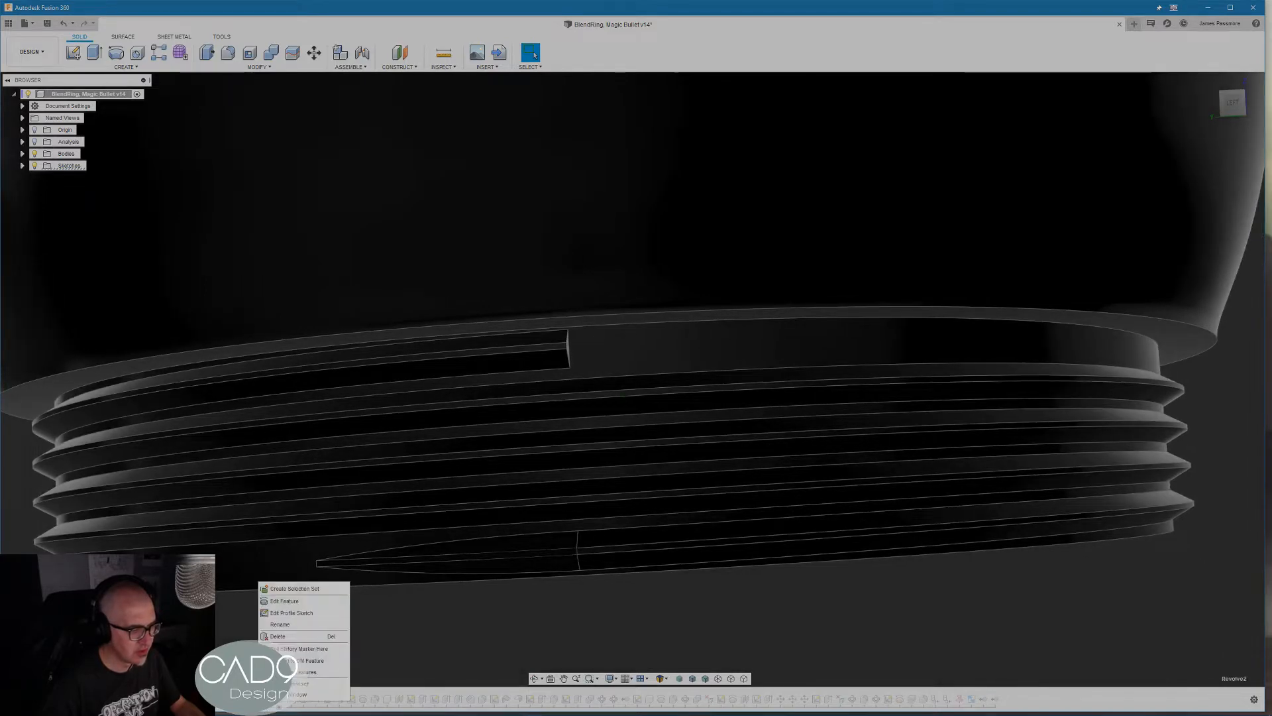
{"action": "left_click", "coordinate": [298, 604]}
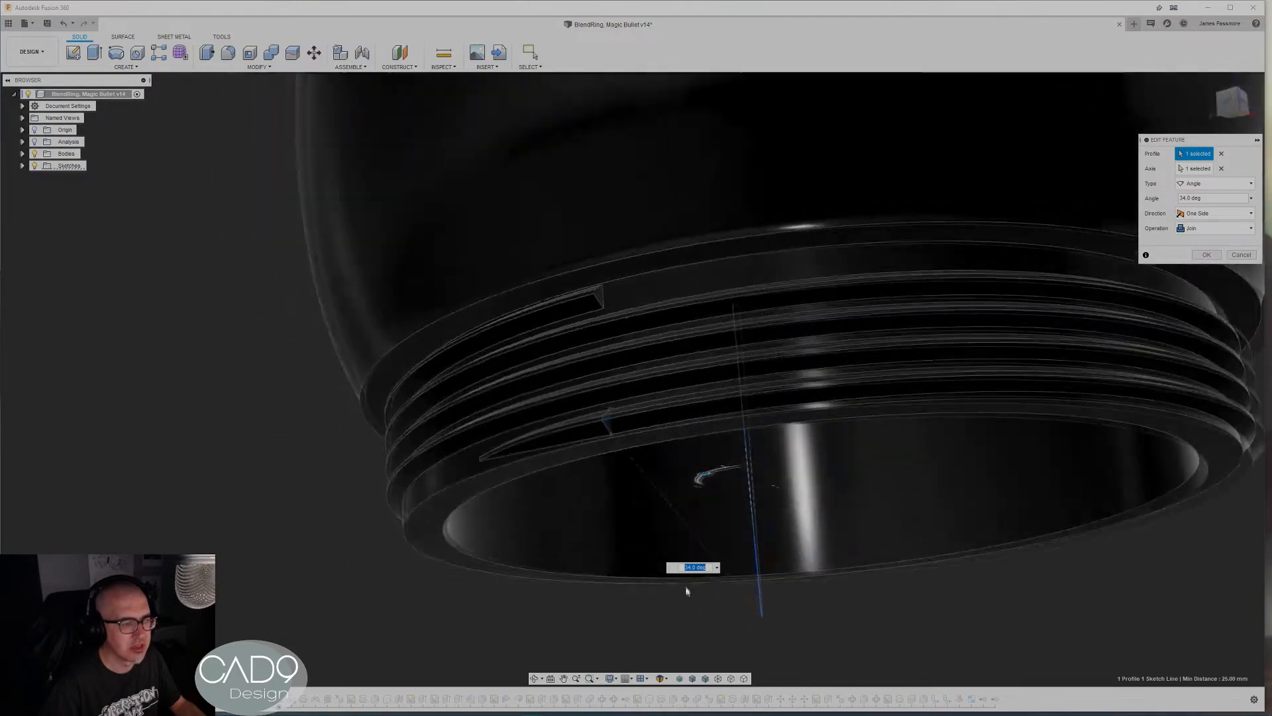
{"action": "middle_click_drag", "start_coordinate": [686, 591], "coordinate": [640, 488], "text": "shift"}
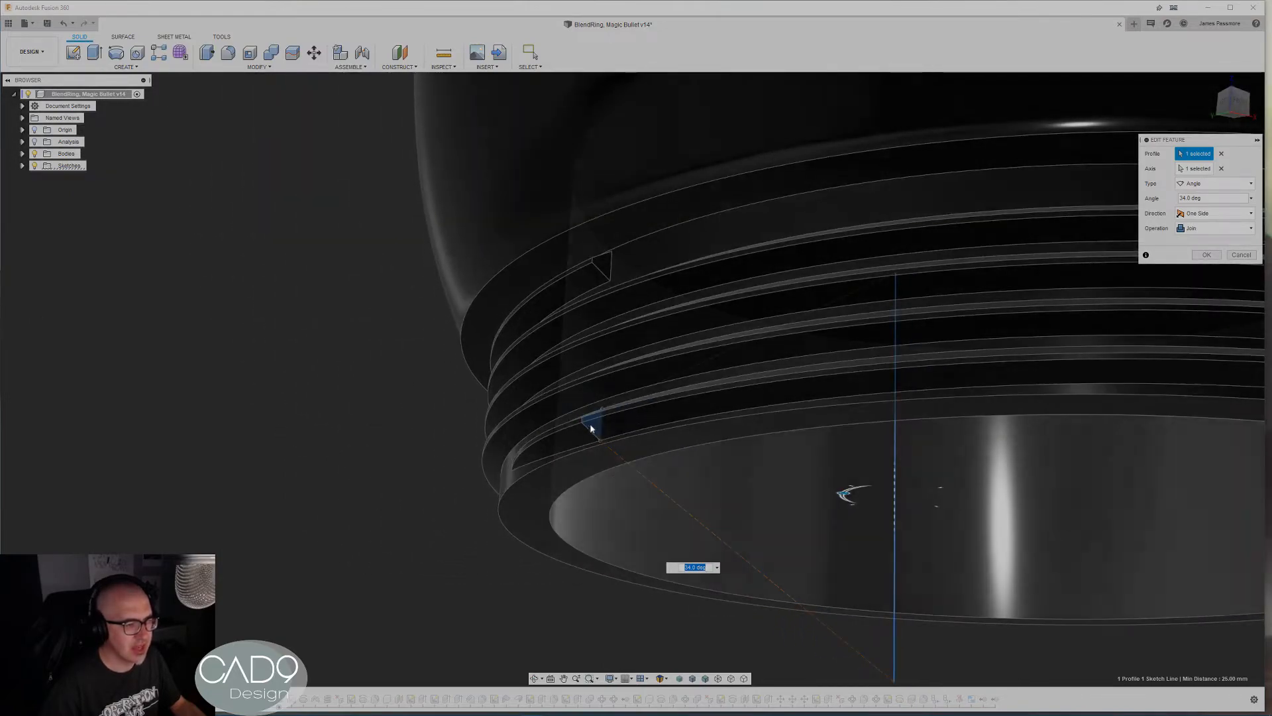
{"action": "middle_click_drag", "start_coordinate": [590, 424], "coordinate": [917, 511], "text": "shift"}
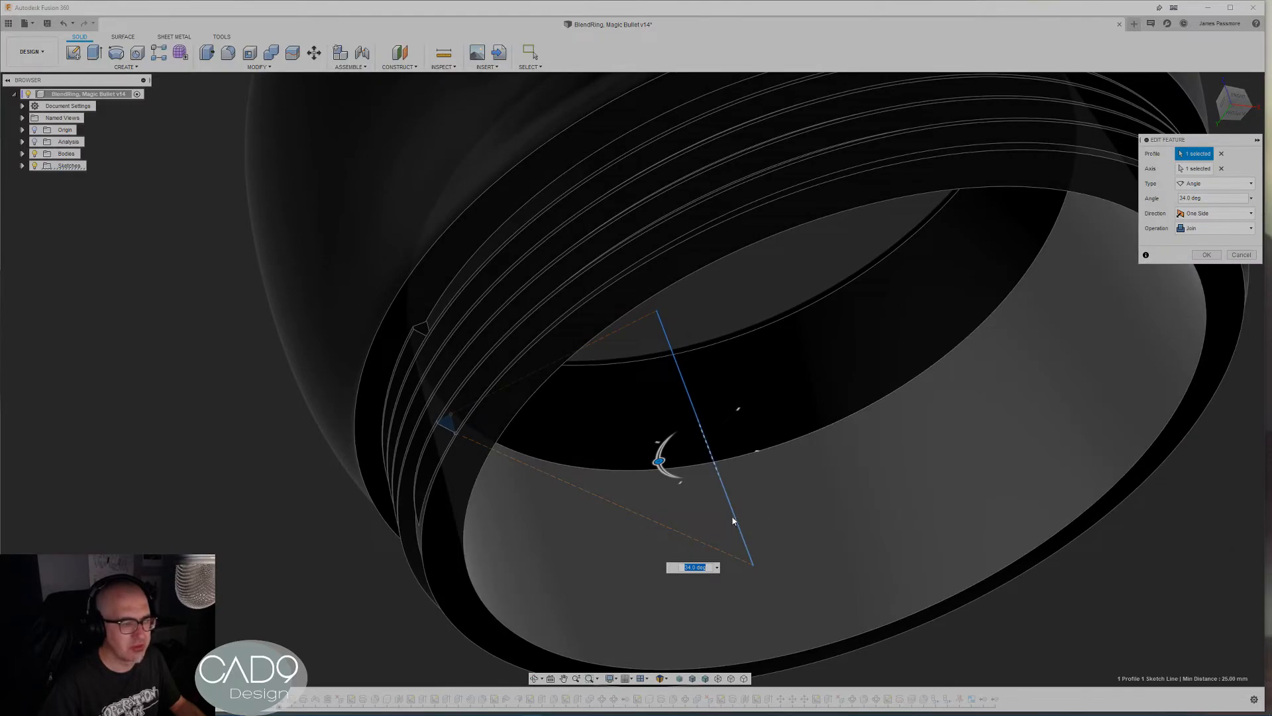
{"action": "middle_click_drag", "start_coordinate": [735, 520], "coordinate": [1245, 227], "text": "shift"}
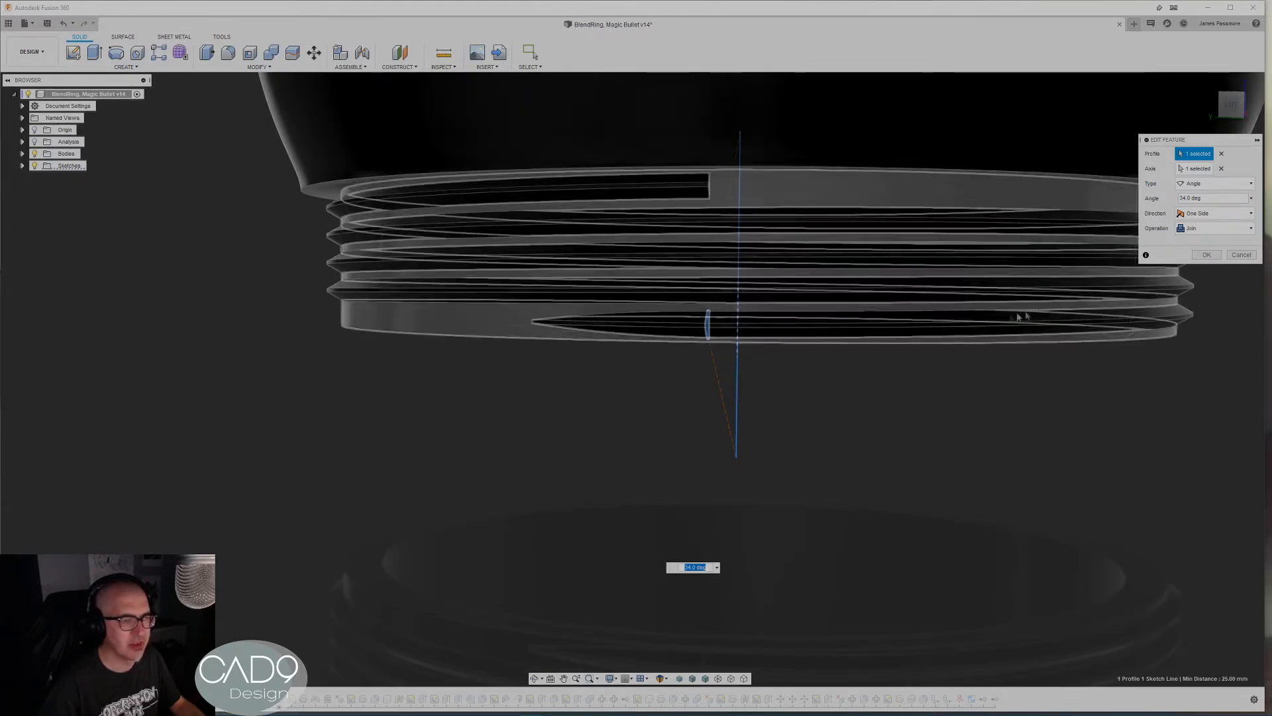
{"action": "middle_click_drag", "start_coordinate": [737, 341], "coordinate": [420, 365], "text": "shift"}
{"action": "middle_click_drag", "start_coordinate": [257, 375], "coordinate": [835, 446], "text": "shift"}
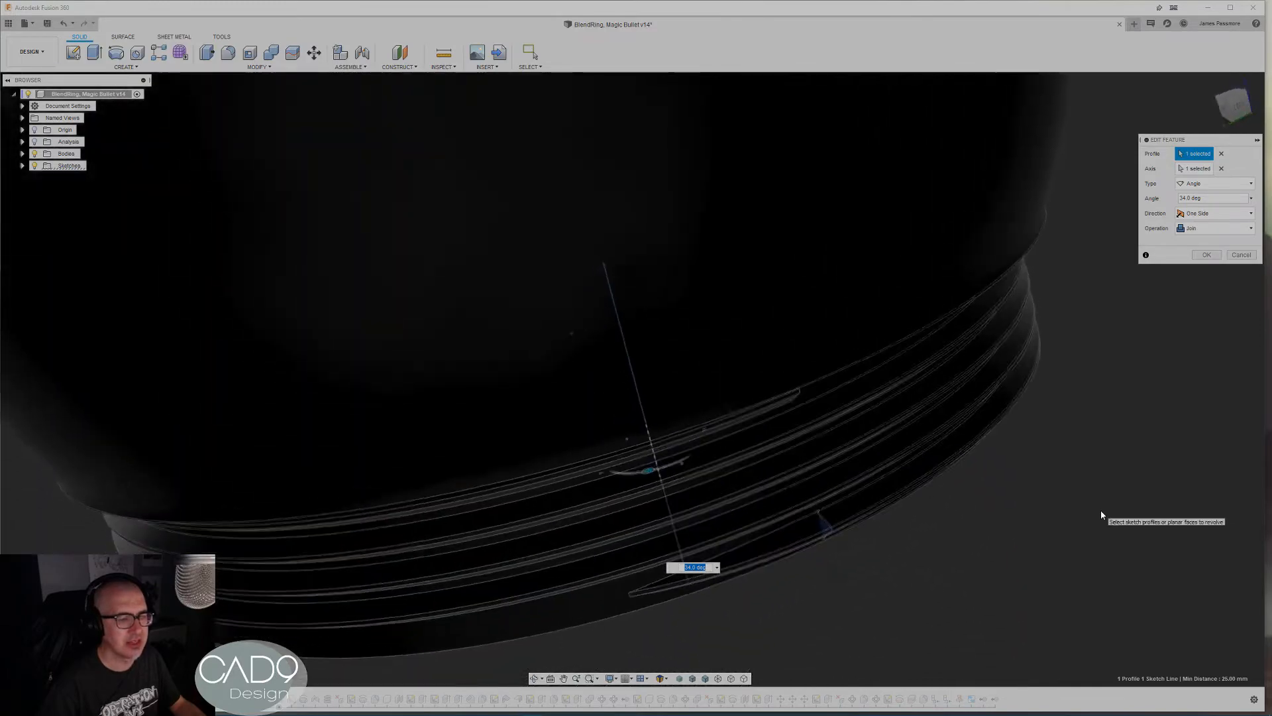
{"action": "left_click", "coordinate": [1206, 256]}
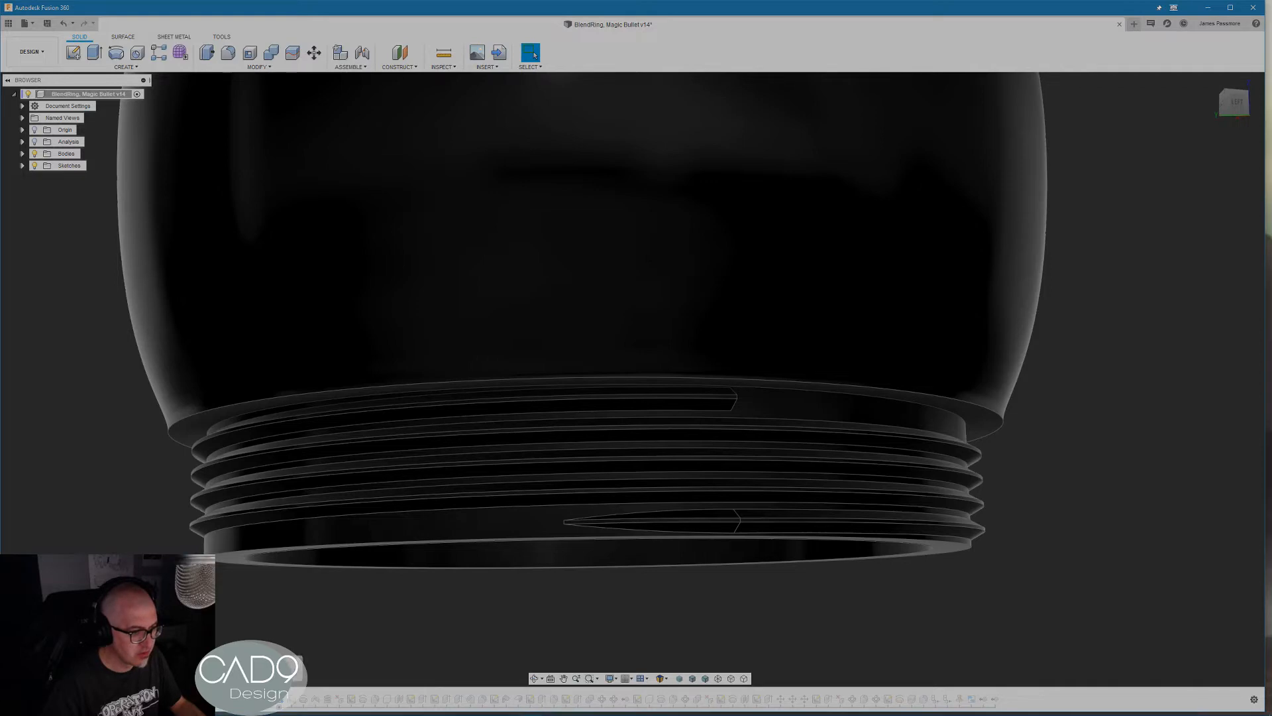
Roll the history forward past the upper thread taper to the internal thread features, and examine the ring's blunt internal thread ends
{"action": "left_click_drag", "start_coordinate": [268, 701], "coordinate": [279, 701]}
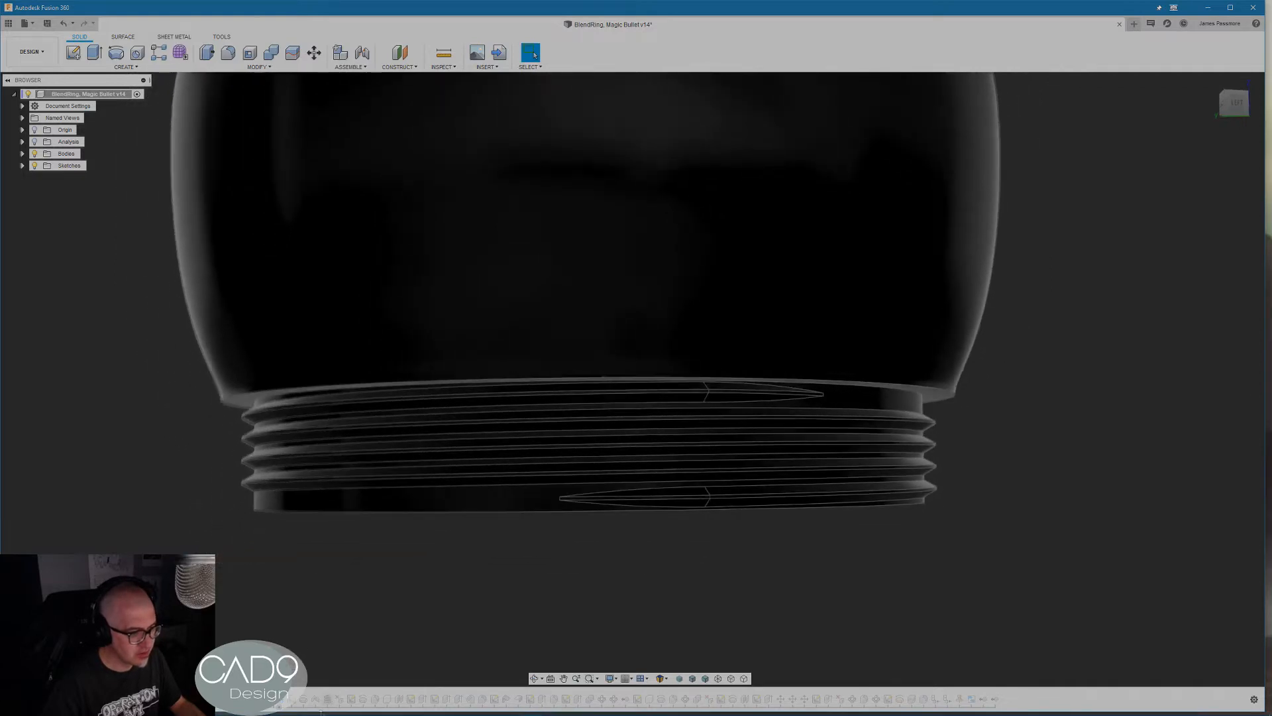
{"action": "left_click_drag", "start_coordinate": [285, 696], "coordinate": [334, 696]}
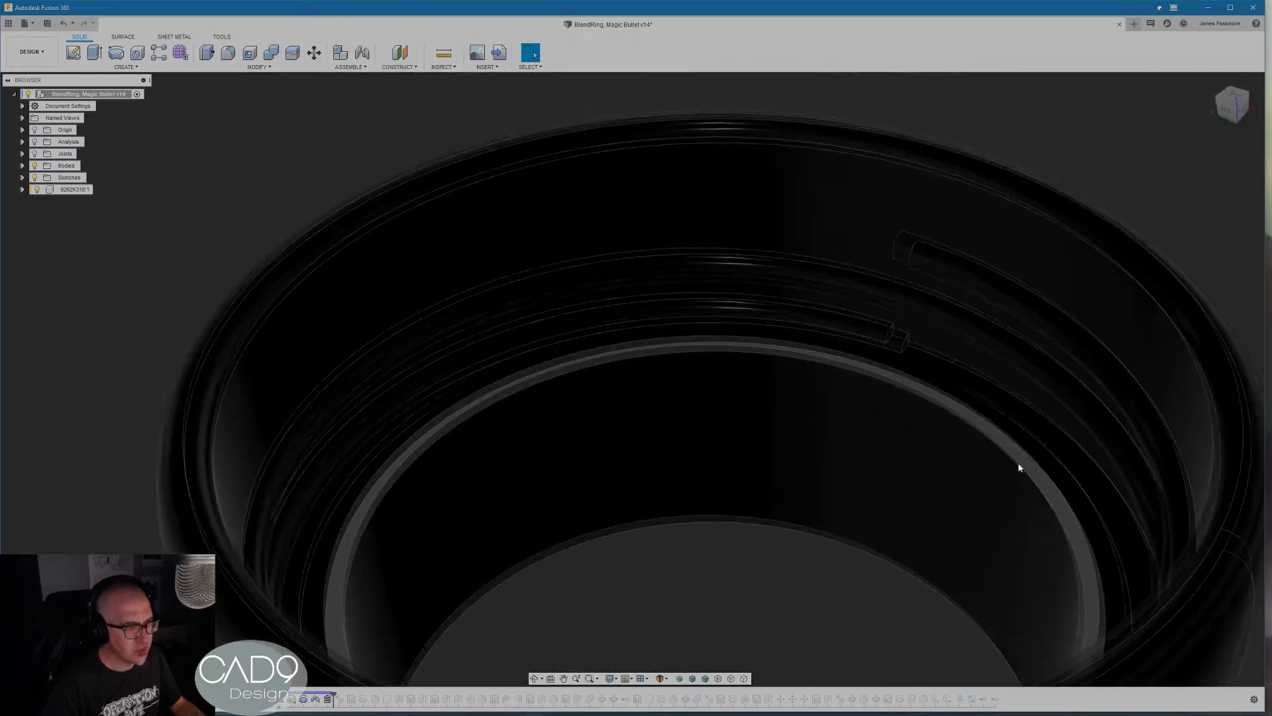
{"action": "middle_click_drag", "start_coordinate": [1019, 468], "coordinate": [829, 613], "text": "shift"}
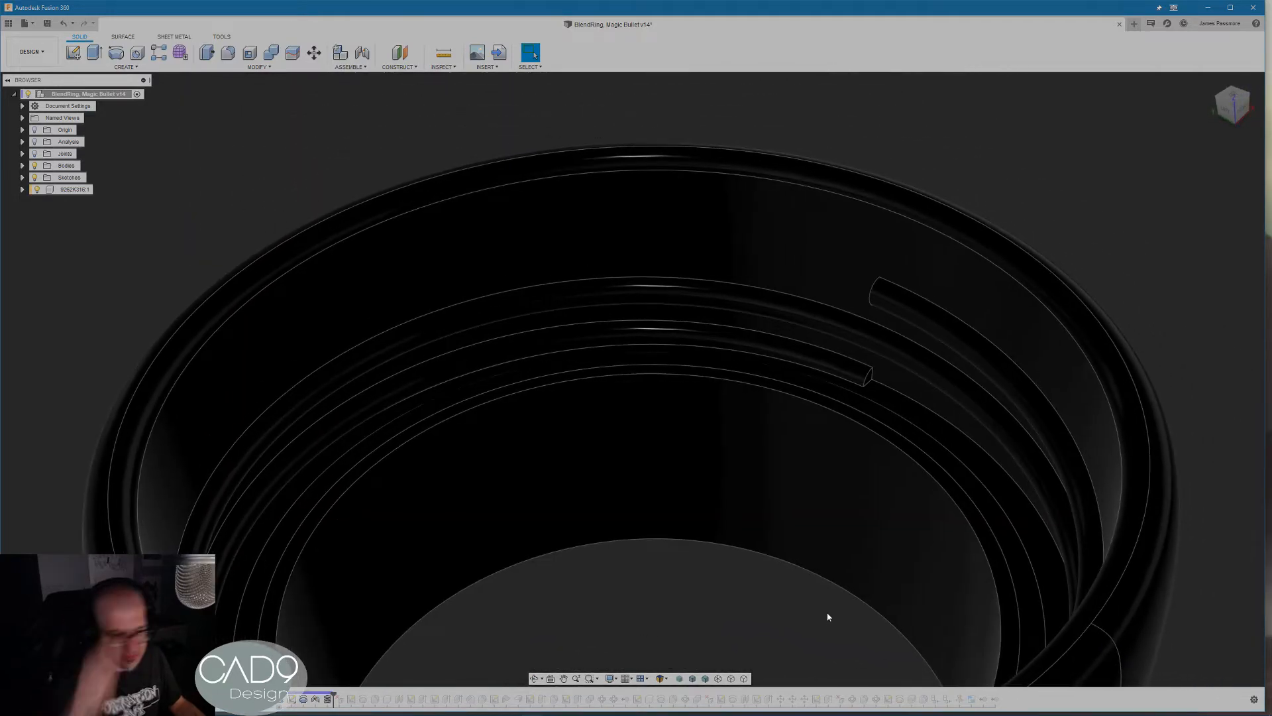
{"action": "middle_click_drag", "start_coordinate": [809, 611], "coordinate": [363, 702], "text": "shift"}
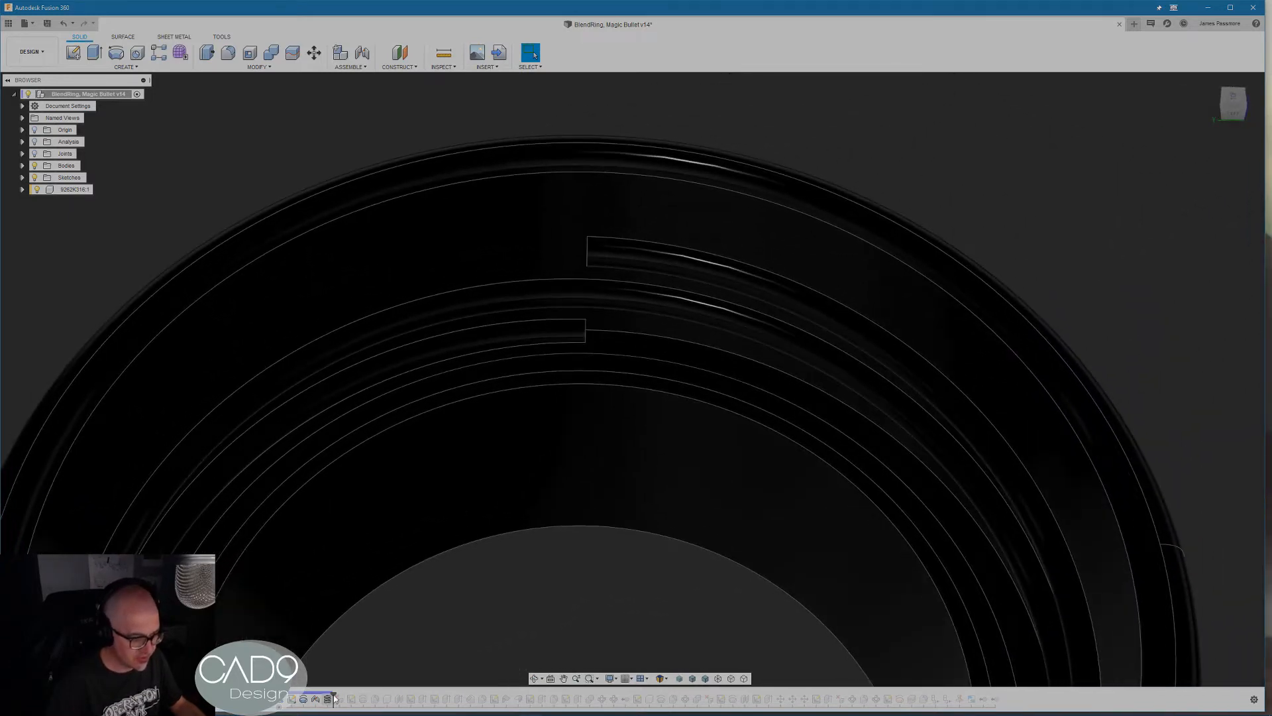
{"action": "left_click_drag", "start_coordinate": [345, 695], "coordinate": [347, 695]}
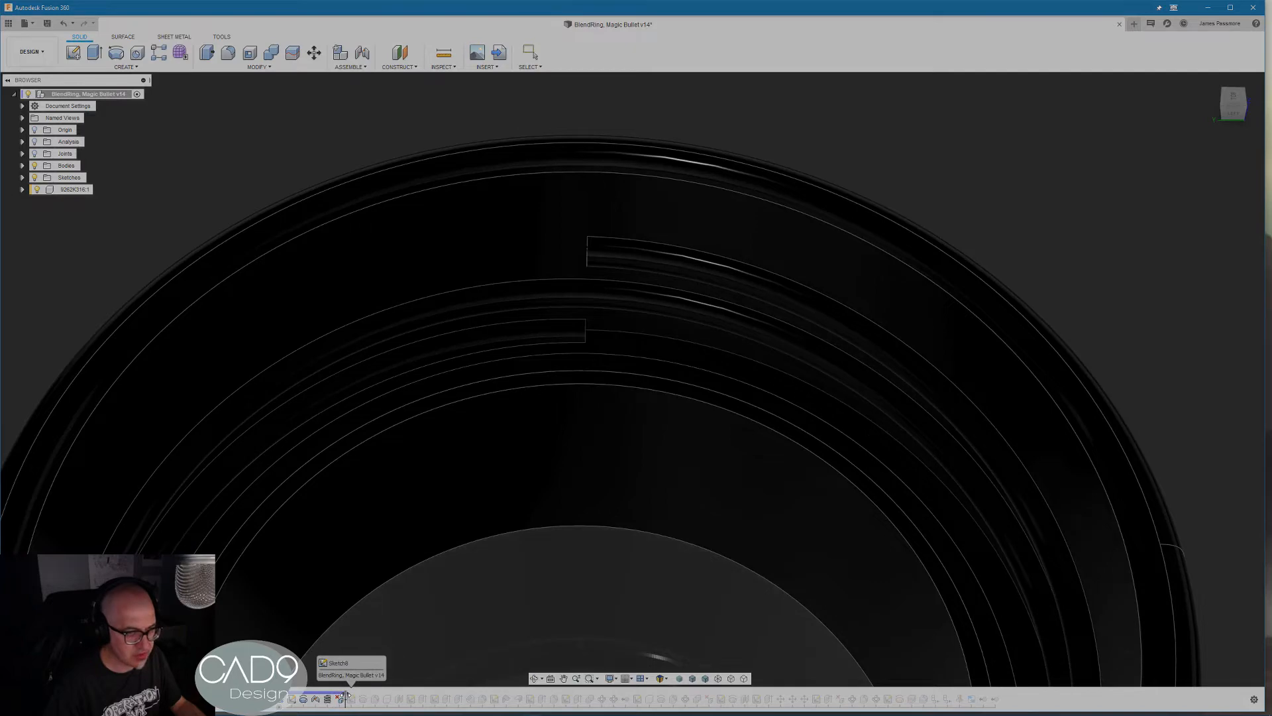
{"action": "scroll", "coordinate": [599, 599], "scroll_direction": "down", "scroll_amount": 2}
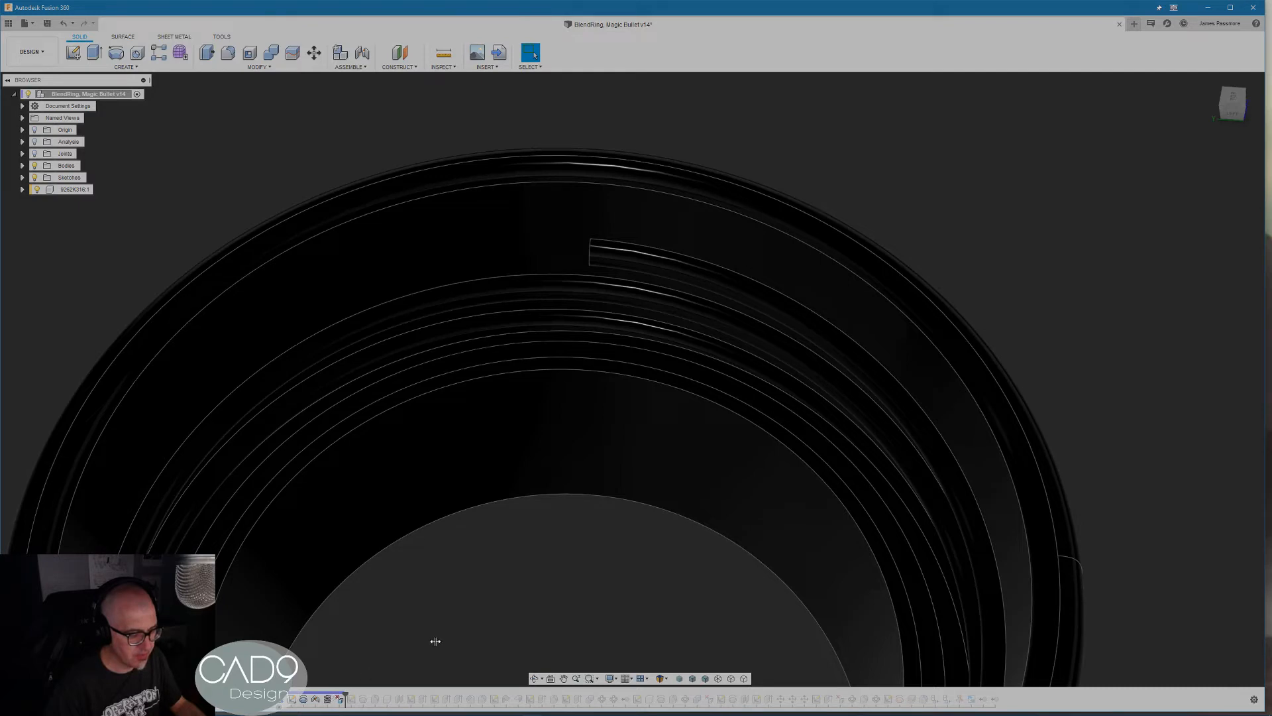
{"action": "key", "text": "ctrl+z"}
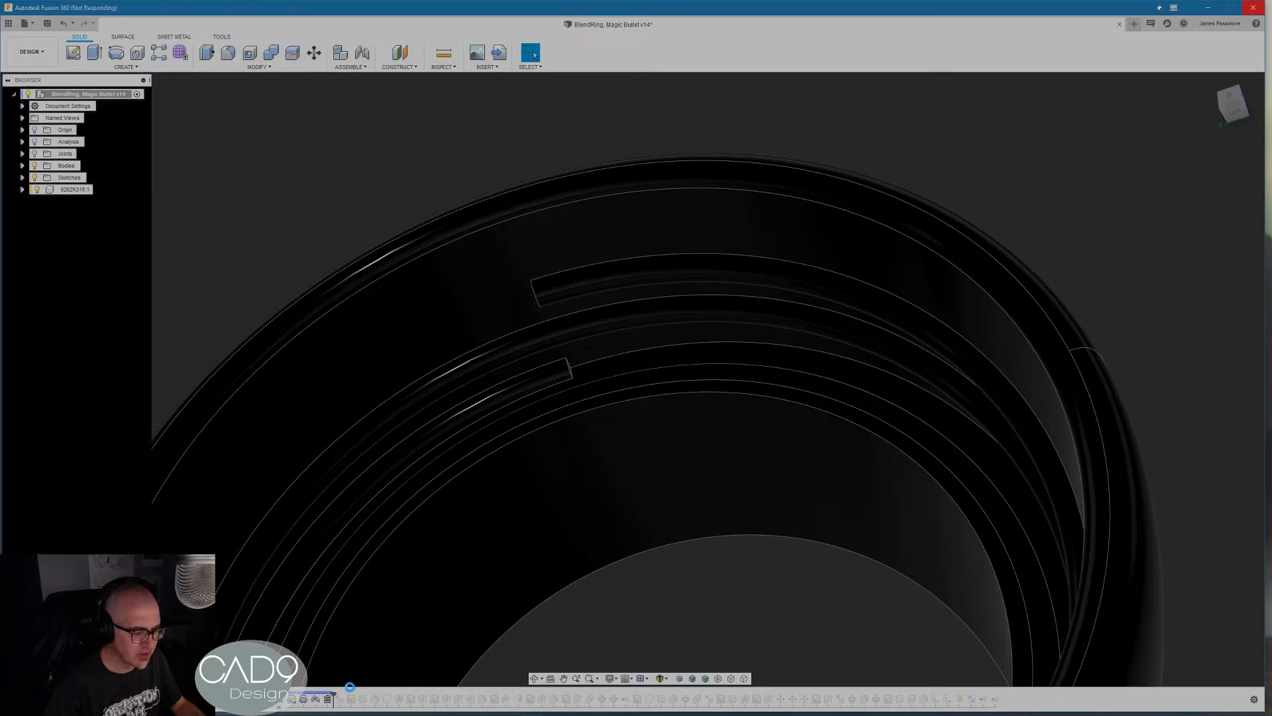
Roll the history forward past the lower internal thread-end revolve and the following sketch, and select that sketch's profile and axis line for inspection
{"action": "left_click_drag", "start_coordinate": [334, 696], "coordinate": [345, 696]}
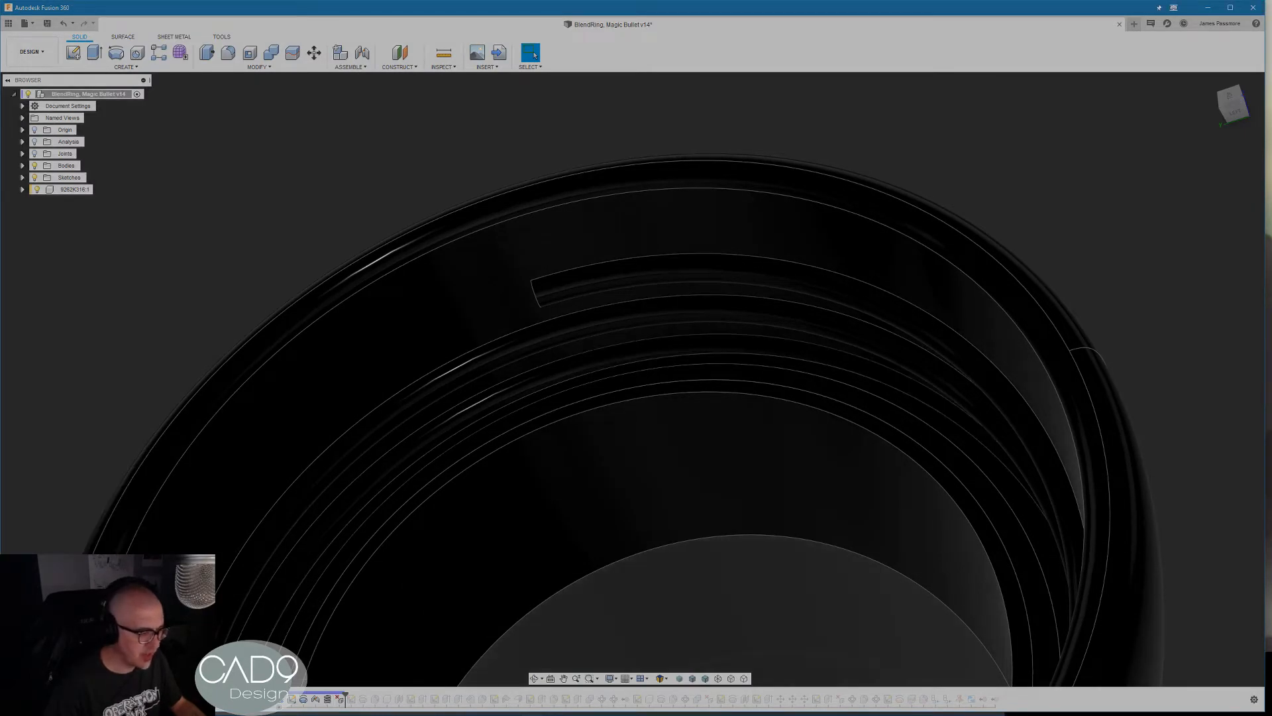
{"action": "left_click_drag", "start_coordinate": [345, 695], "coordinate": [357, 695]}
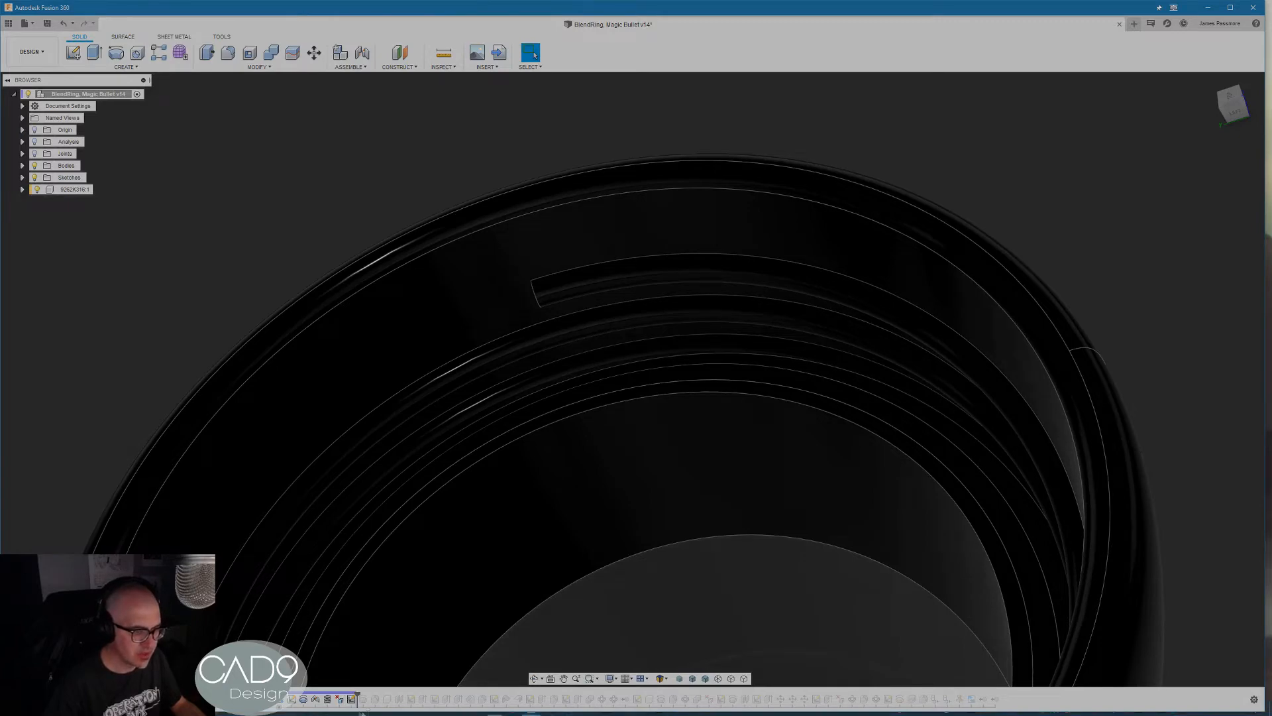
{"action": "left_click", "coordinate": [352, 698]}
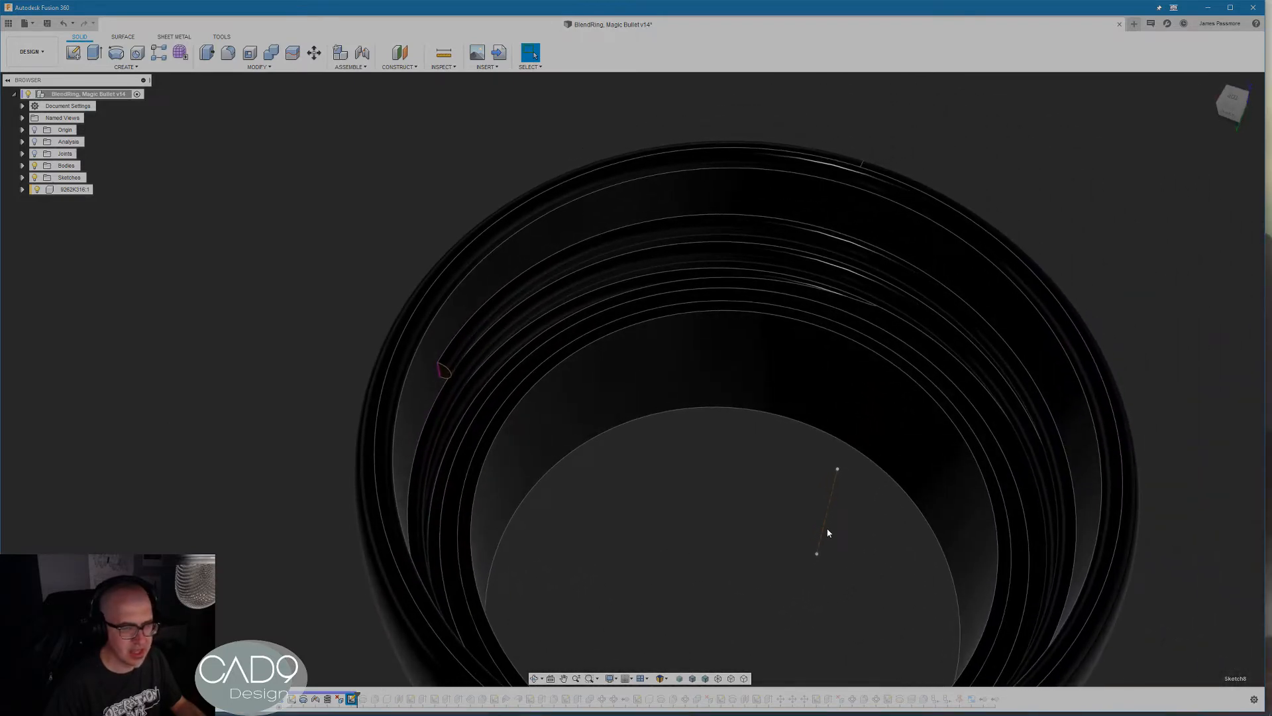
{"action": "left_click", "coordinate": [828, 532]}
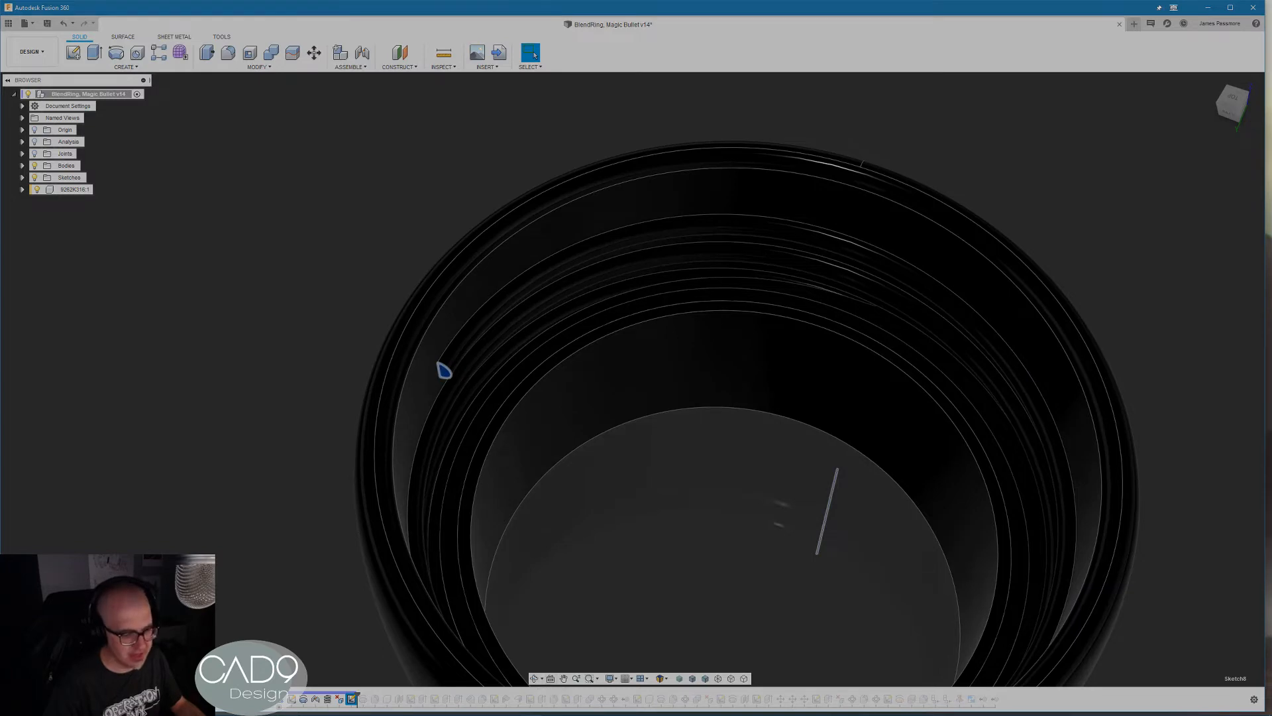
Open the upper internal thread-end sketch for editing, examine its profile and offset axis line from several sides, and finish the sketch without edits
{"action": "right_click", "coordinate": [352, 699]}
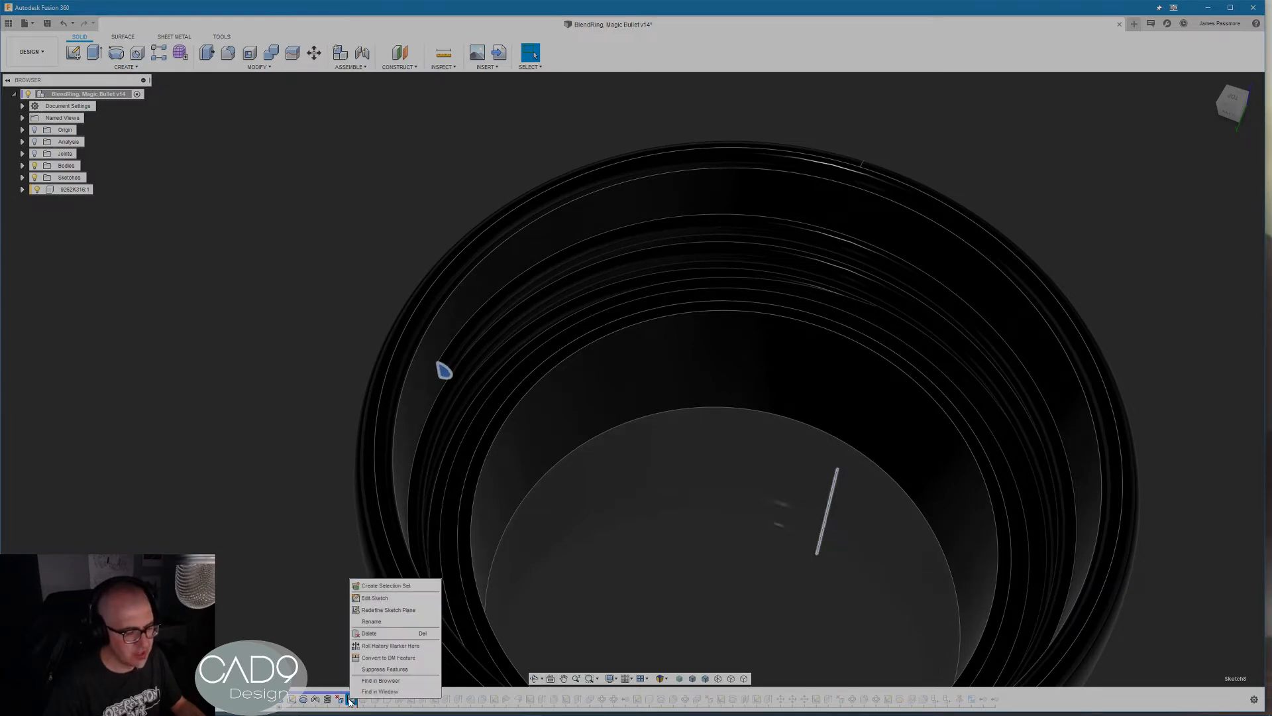
{"action": "left_click", "coordinate": [381, 598]}
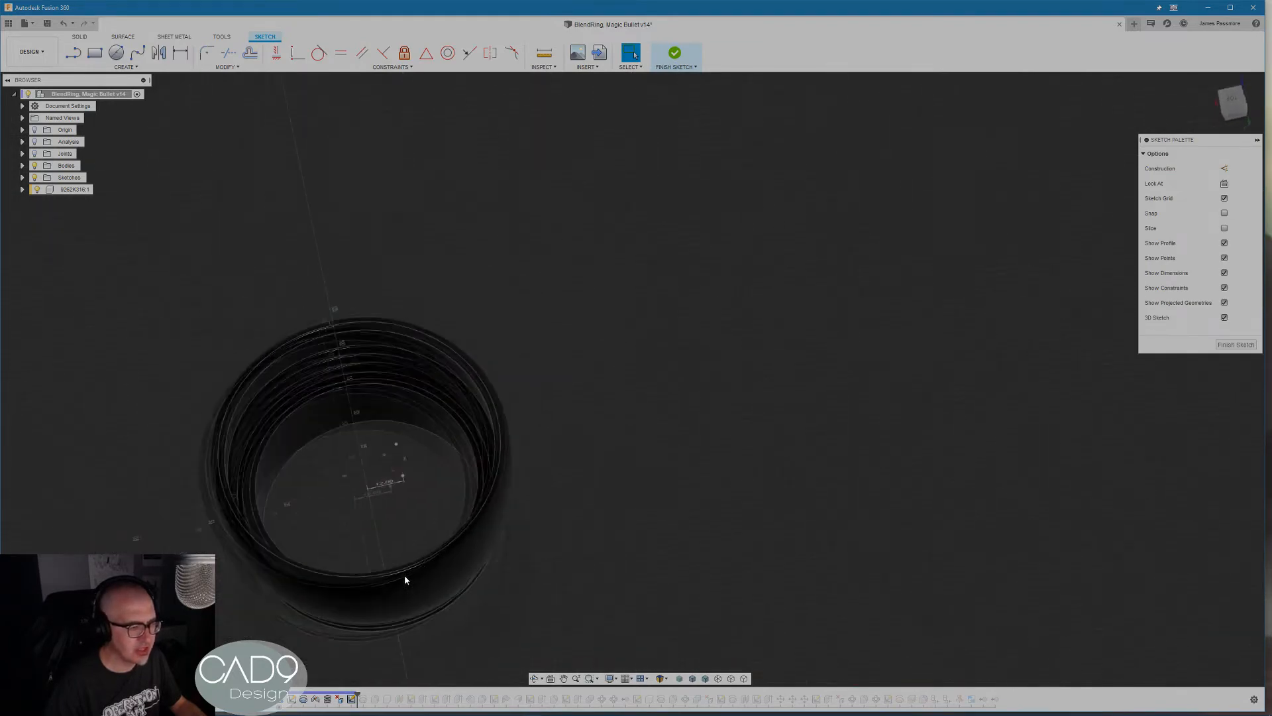
{"action": "middle_click_drag", "start_coordinate": [501, 584], "coordinate": [528, 461], "text": "shift"}
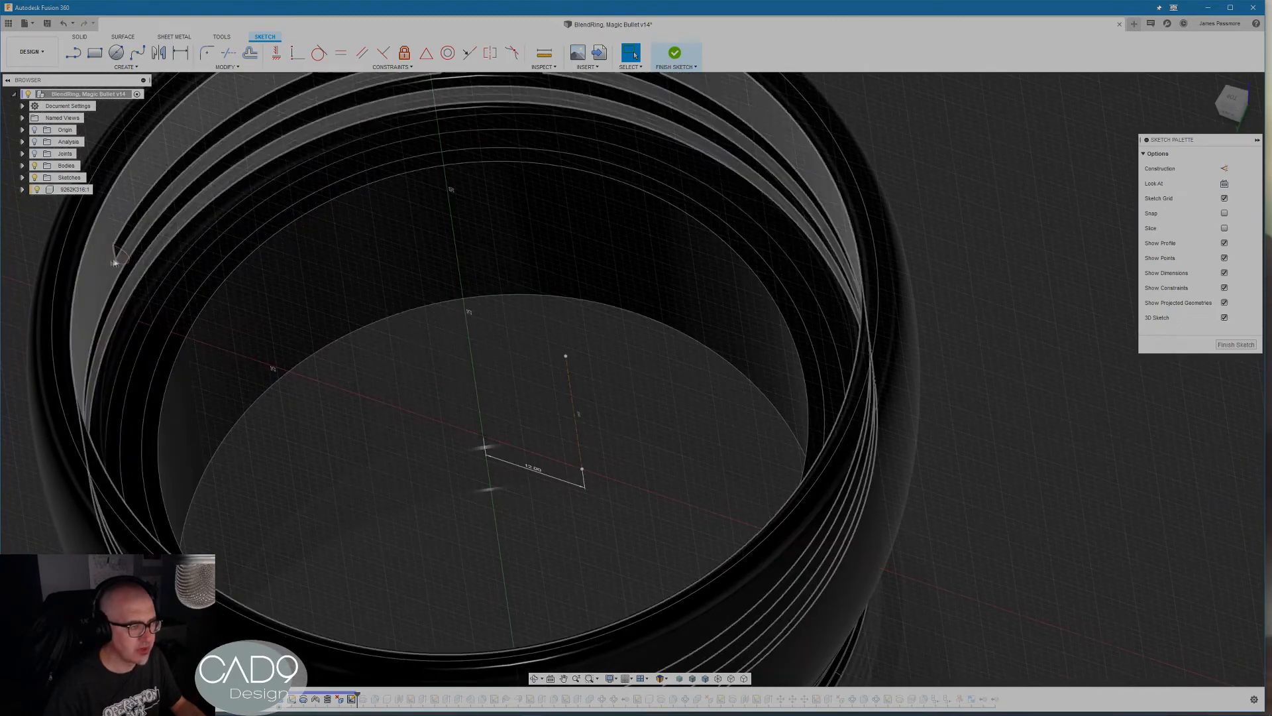
{"action": "middle_click_drag", "start_coordinate": [591, 427], "coordinate": [213, 269], "text": "shift"}
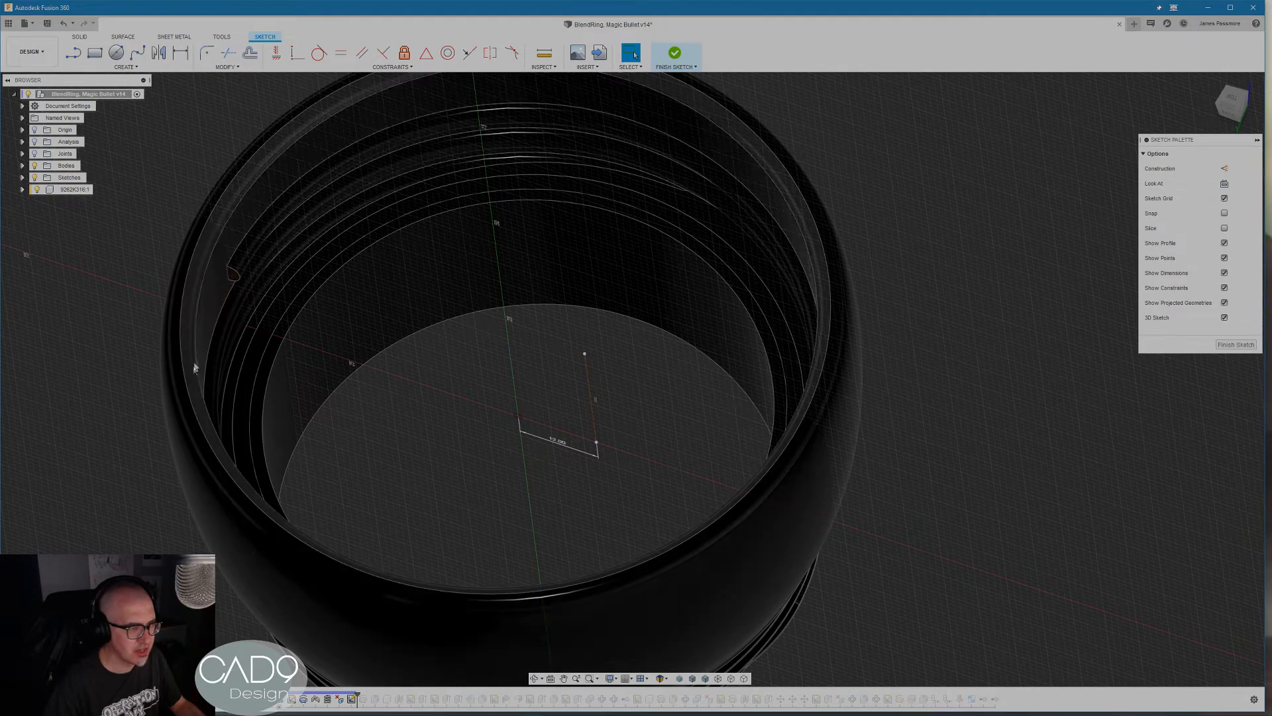
{"action": "scroll", "coordinate": [426, 491], "scroll_direction": "down", "scroll_amount": 3}
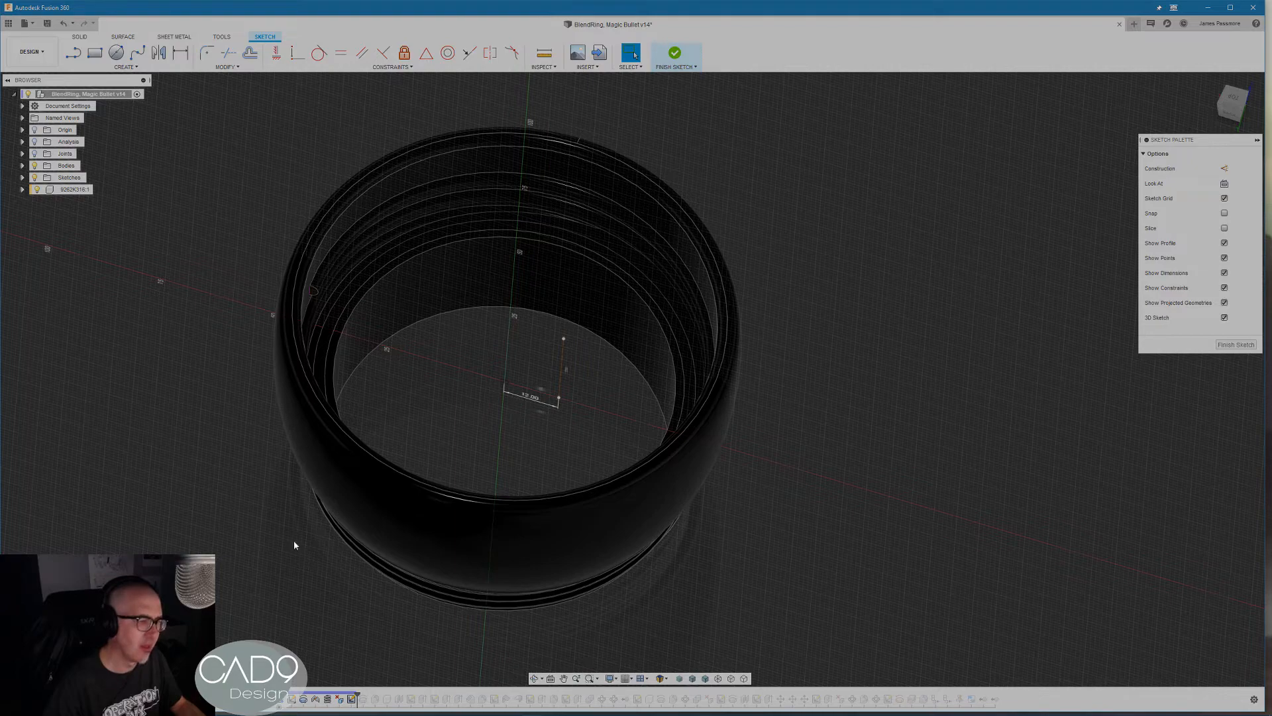
{"action": "mouse_move", "coordinate": [293, 540]}
{"action": "middle_mouse_down", "text": "shift"}
{"action": "mouse_move", "coordinate": [304, 499]}
{"action": "mouse_move", "coordinate": [301, 511]}
{"action": "middle_mouse_up", "text": "shift"}
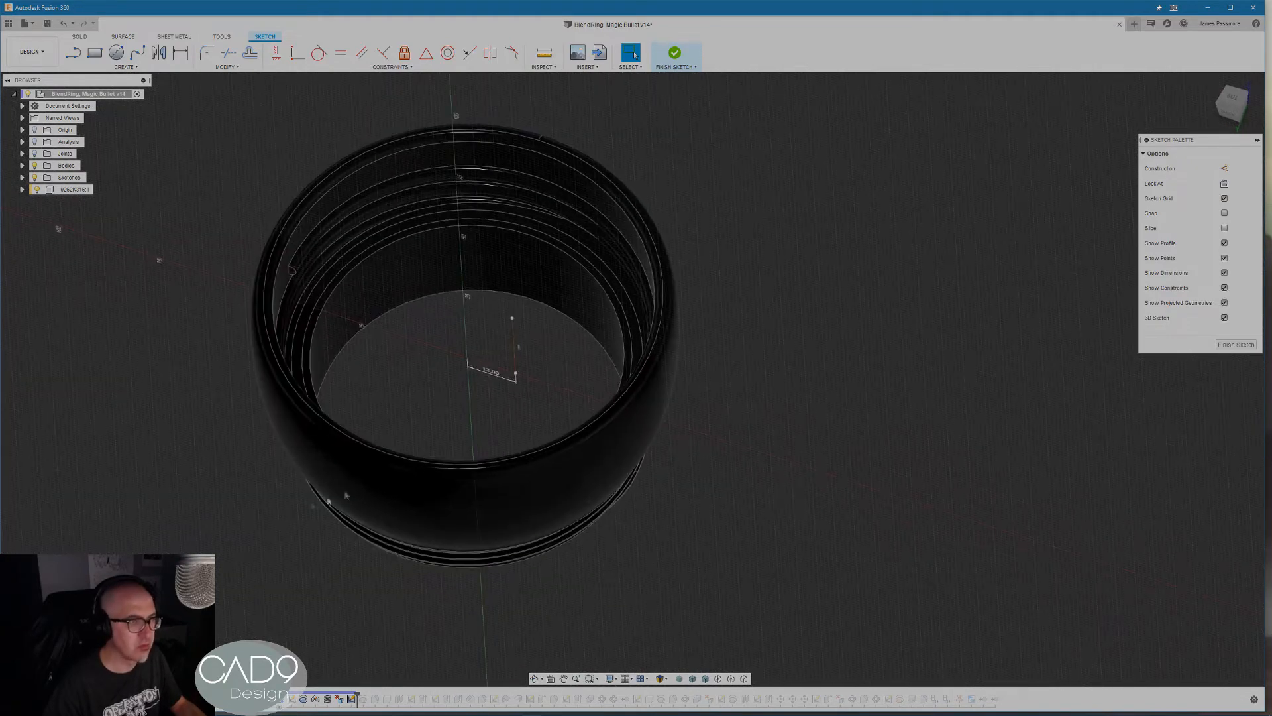
{"action": "left_click", "coordinate": [674, 55]}
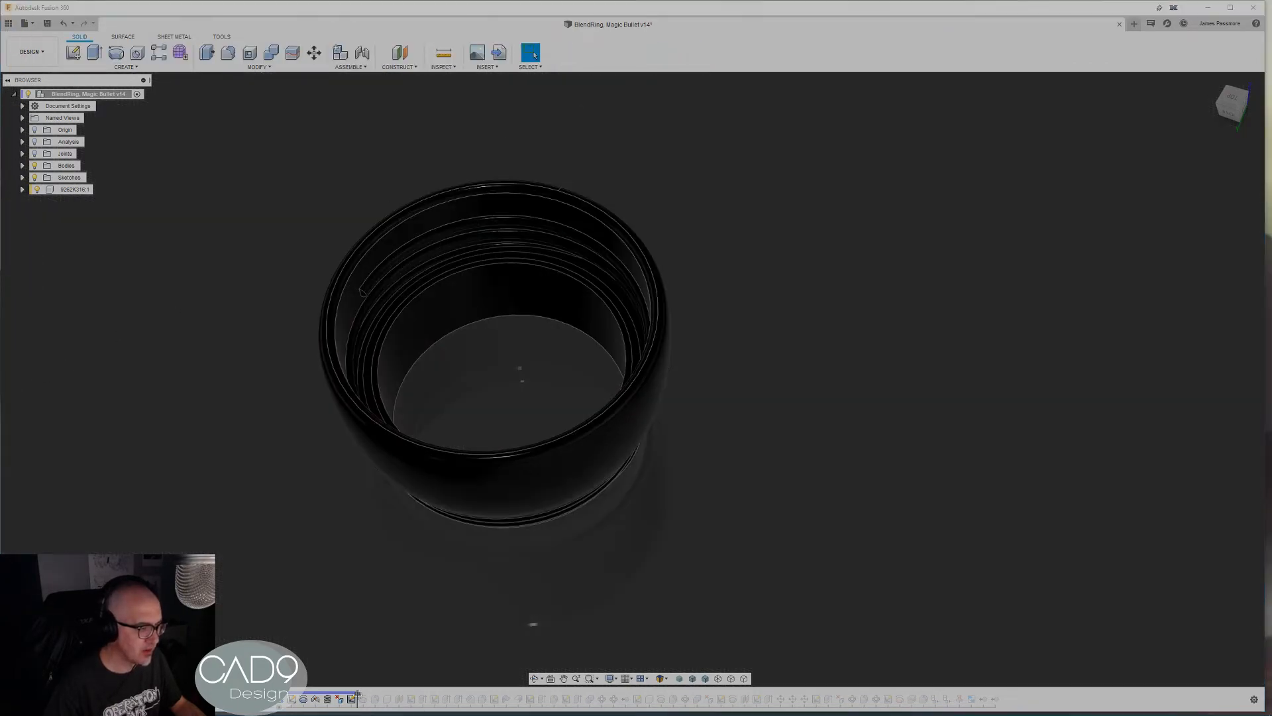
Roll the history forward past the upper internal thread-end revolve and open that revolve for editing
{"action": "left_click_drag", "start_coordinate": [358, 695], "coordinate": [370, 696]}
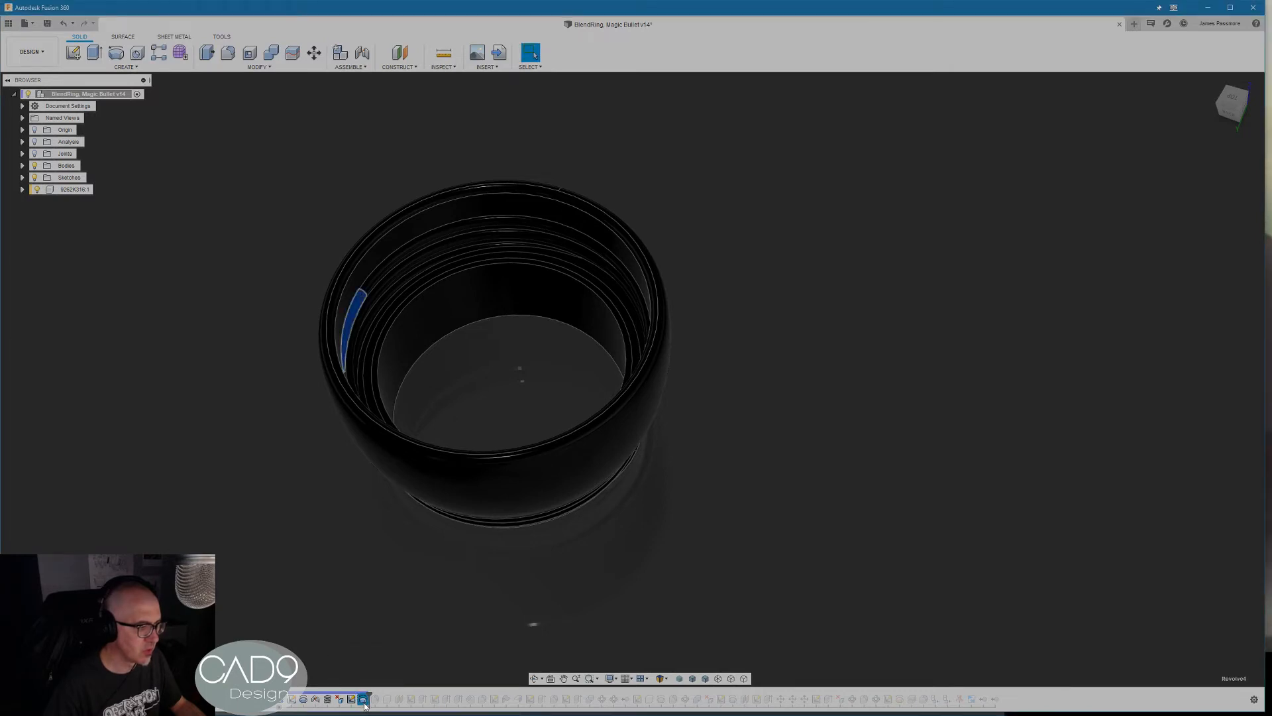
{"action": "right_click", "coordinate": [365, 702]}
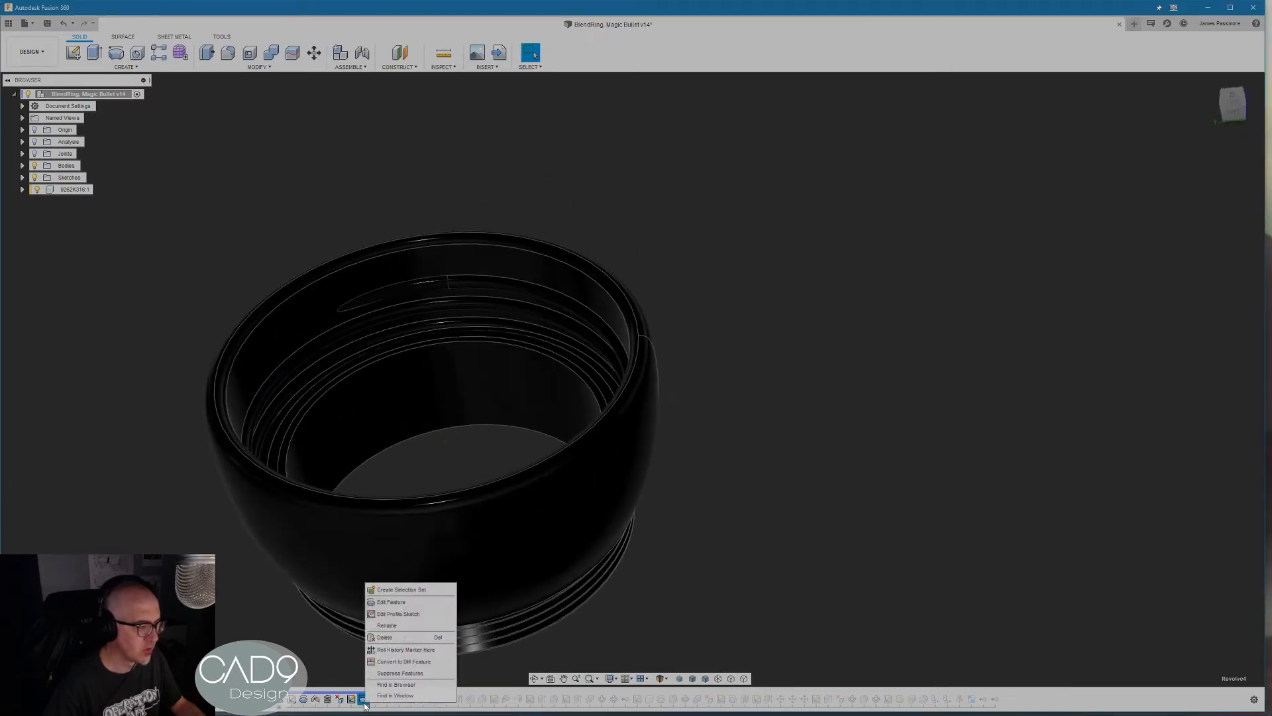
{"action": "left_click", "coordinate": [409, 602]}
Examine the revolve's profile, axis and angle around the ring's interior from several sides, and accept the feature as is
{"action": "middle_click_drag", "start_coordinate": [410, 606], "coordinate": [434, 511], "text": "shift"}
{"action": "left_click_drag", "start_coordinate": [440, 502], "coordinate": [469, 543]}
{"action": "middle_click_drag", "start_coordinate": [552, 510], "coordinate": [489, 405], "text": "shift"}
{"action": "left_click_drag", "start_coordinate": [481, 379], "coordinate": [449, 378]}
{"action": "middle_click_drag", "start_coordinate": [449, 377], "coordinate": [420, 590], "text": "shift"}
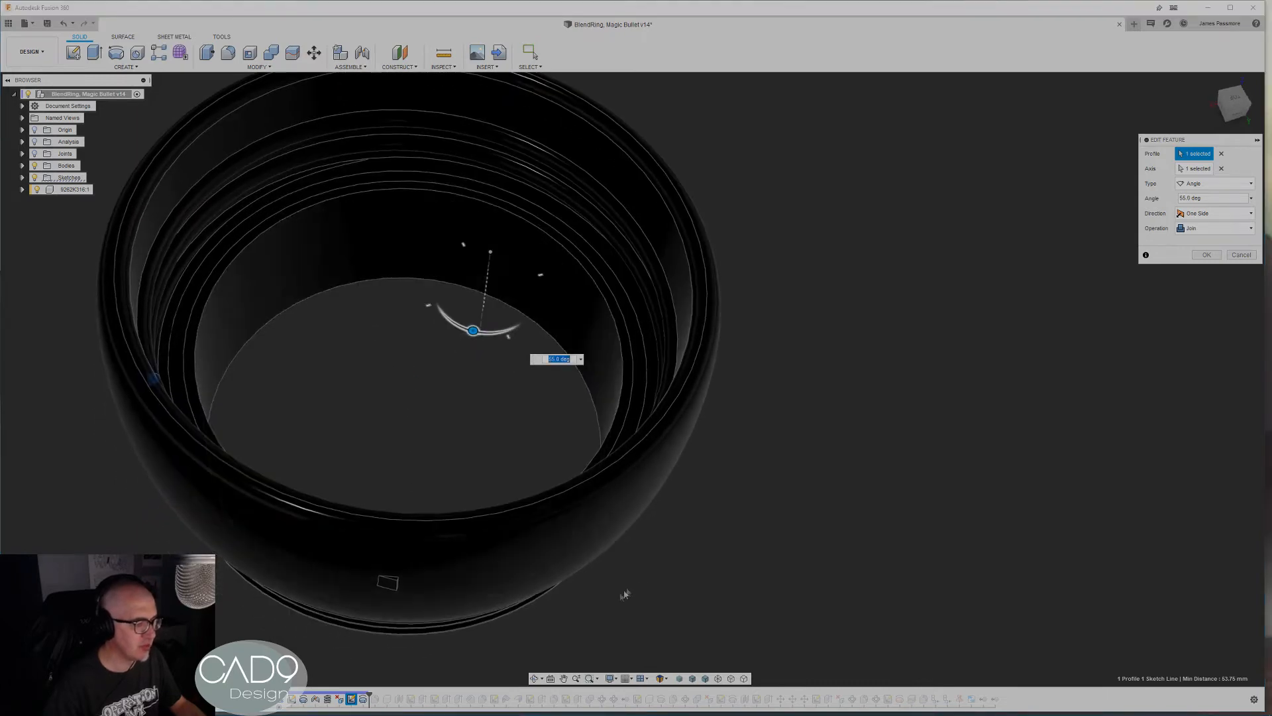
{"action": "middle_click_drag", "start_coordinate": [632, 588], "coordinate": [609, 601], "text": "shift"}
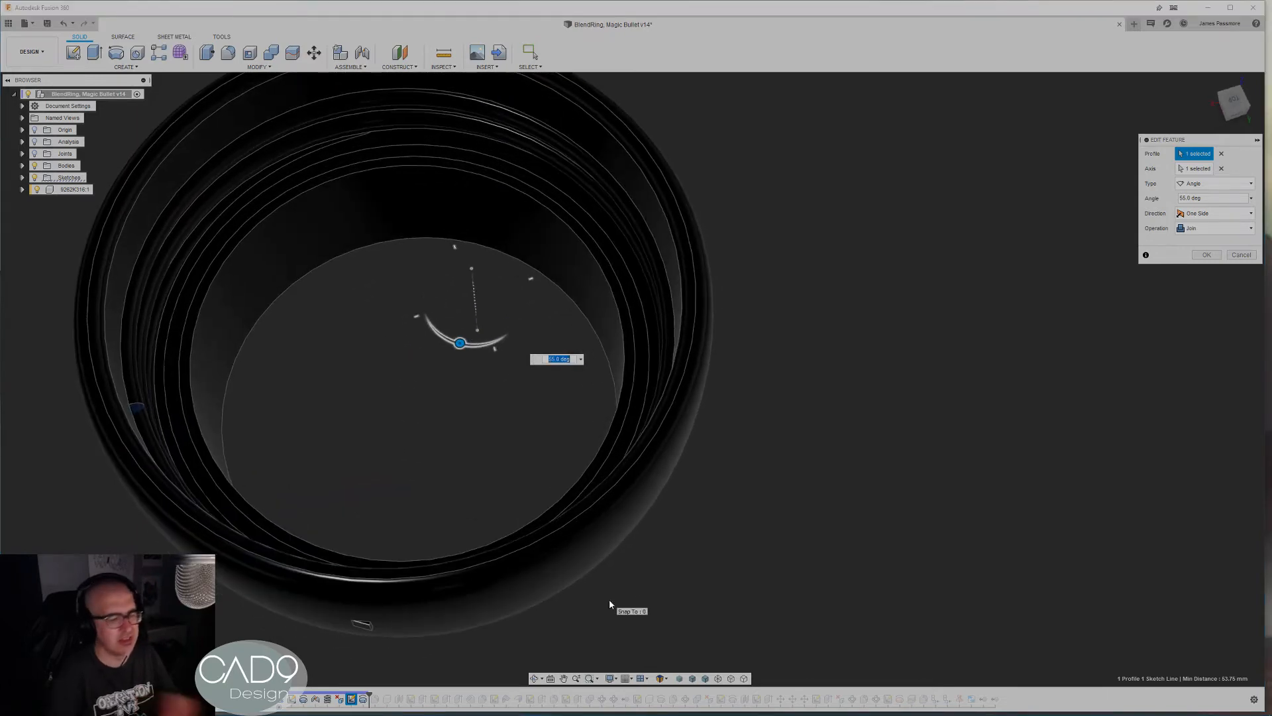
{"action": "middle_click_drag", "start_coordinate": [610, 600], "coordinate": [509, 442], "text": "shift"}
{"action": "key", "text": "Return"}
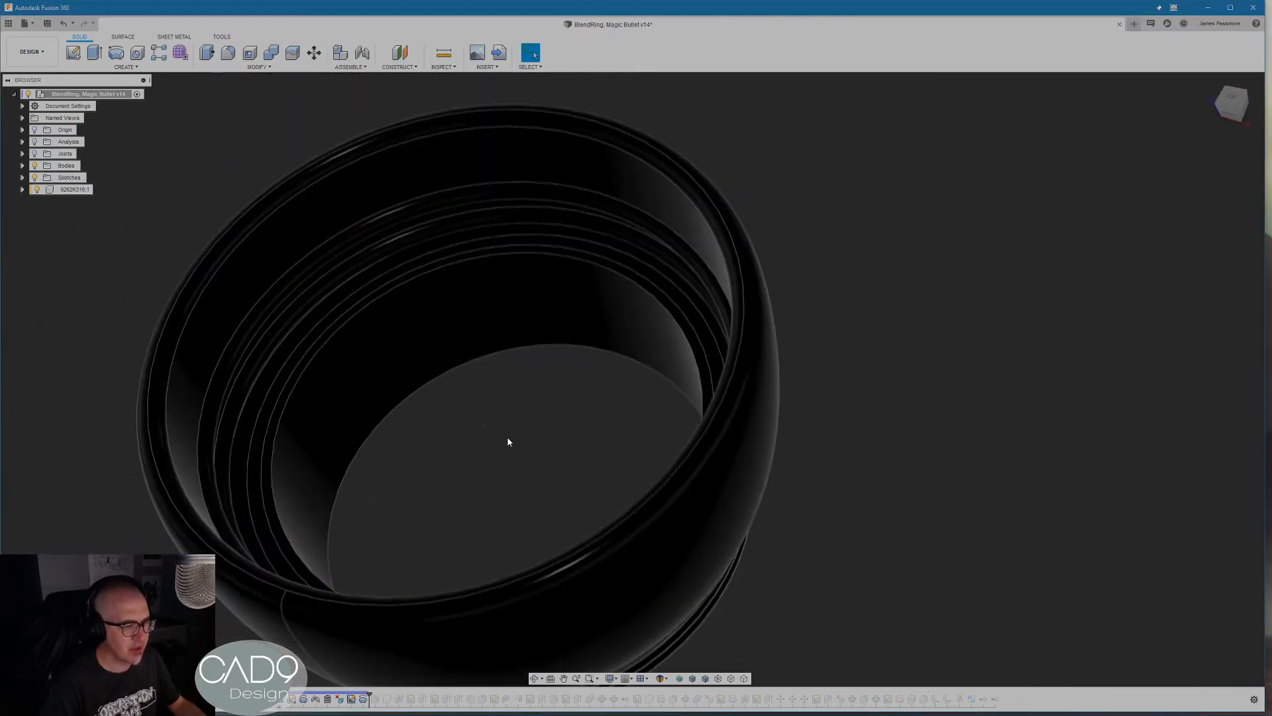